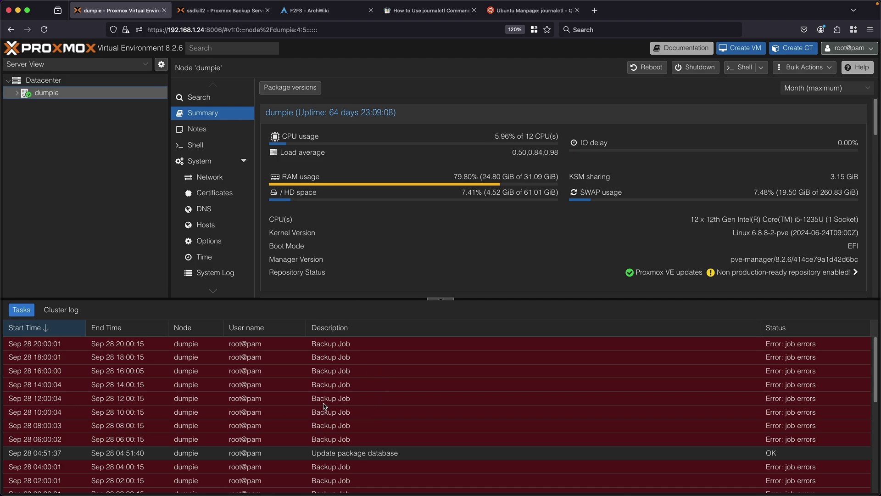
# - Open the log of the Sep 28 16:00:00 backup job run in the Task viewer
pyautogui.scroll(-5, 328, 400)
pyautogui.scroll(5, 335, 390)
pyautogui.click(333, 376)
pyautogui.doubleClick(332, 375)
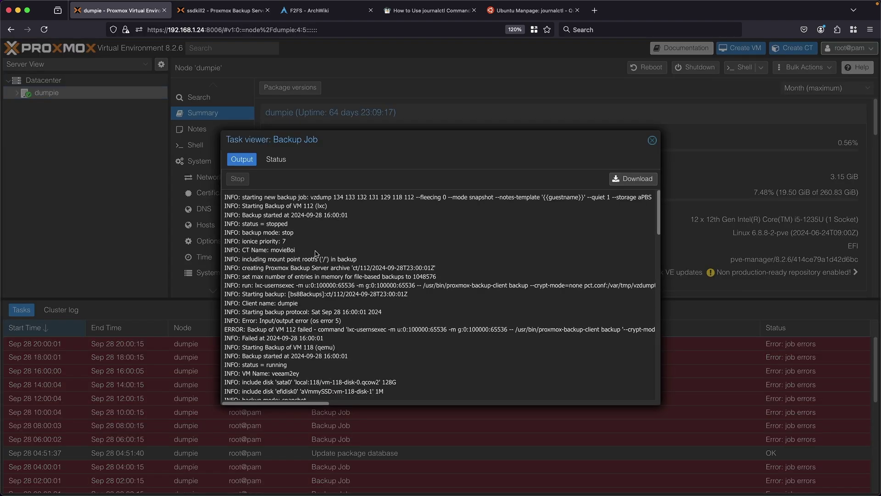
pyautogui.scroll(-2, 322, 263)
pyautogui.scroll(-1, 322, 263)
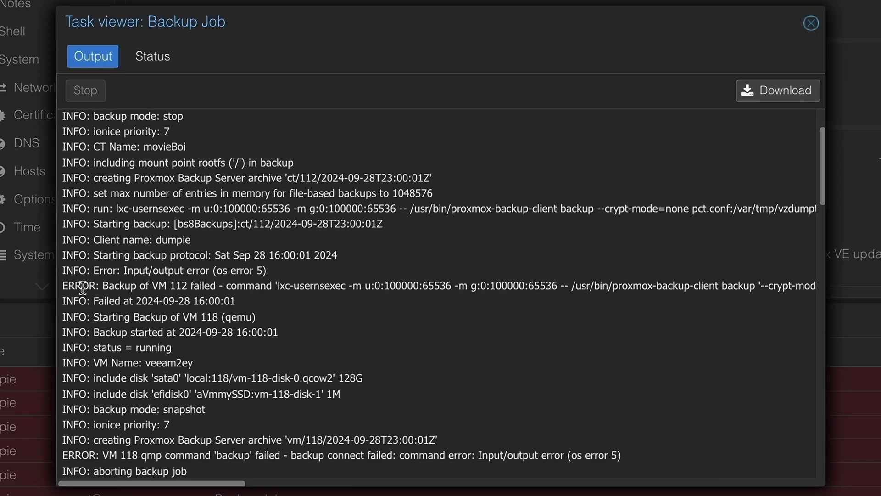
# - Highlight the VM 112 and VM 118 backup failures with Input/output errors
pyautogui.moveTo(82, 287); pyautogui.dragTo(398, 287)
pyautogui.click(399, 286)
pyautogui.moveTo(108, 286); pyautogui.dragTo(752, 286)
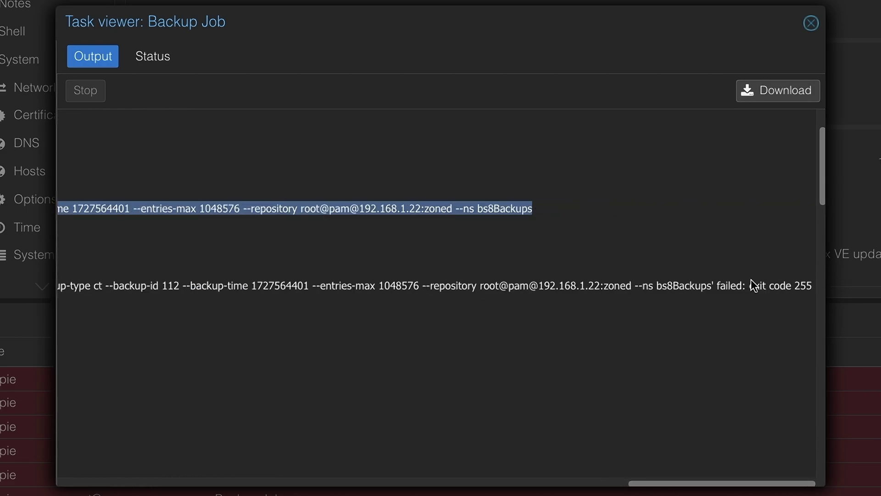
pyautogui.middleClick(638, 318)
pyautogui.scroll(-1, 341, 324)
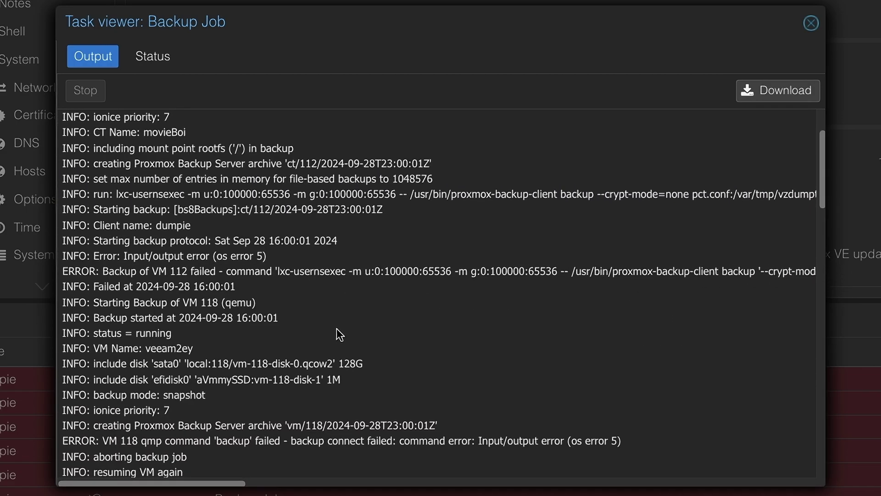
pyautogui.moveTo(479, 400)
pyautogui.mouseDown()
pyautogui.moveTo(622, 401)
pyautogui.moveTo(478, 400)
pyautogui.mouseUp()
pyautogui.click(655, 404)
pyautogui.moveTo(568, 450); pyautogui.dragTo(774, 450)
# - Highlight the VM 132 error and aborting message, then move the log window higher
pyautogui.scroll(-15, 649, 372)
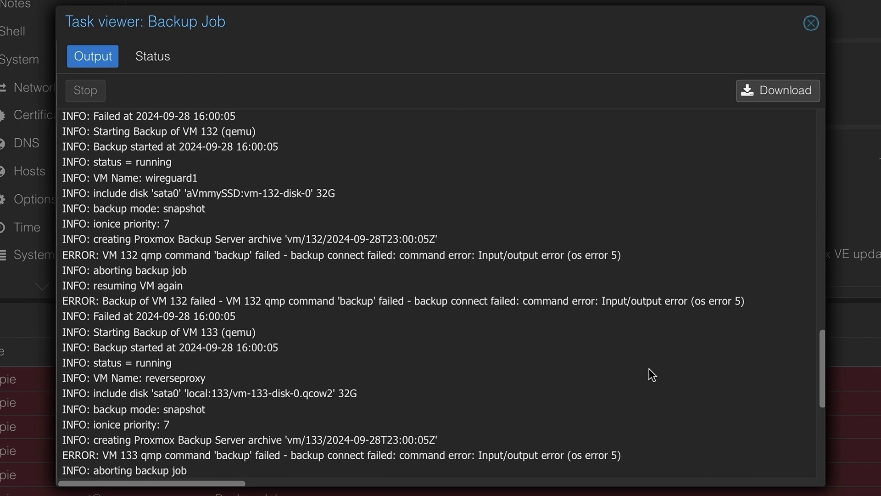
pyautogui.moveTo(742, 303); pyautogui.dragTo(437, 256)
pyautogui.click(436, 256)
pyautogui.moveTo(467, 256); pyautogui.dragTo(649, 299)
pyautogui.click(651, 299)
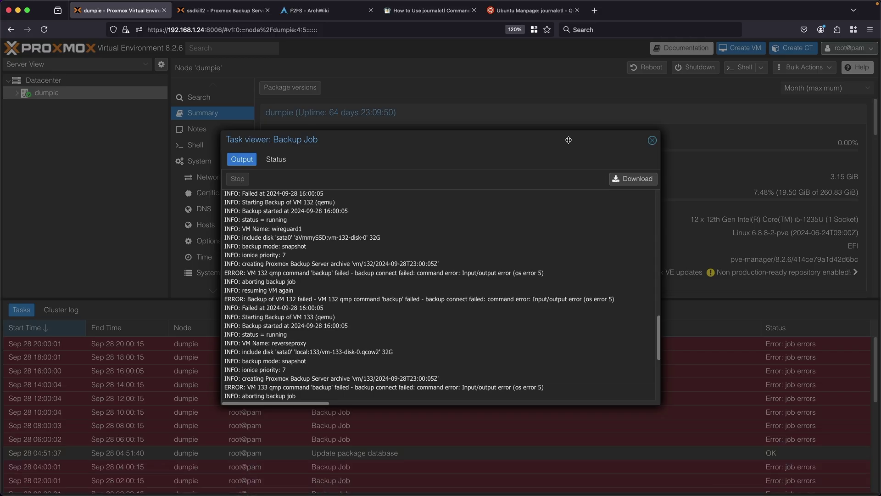
pyautogui.moveTo(607, 13); pyautogui.dragTo(614, 97)
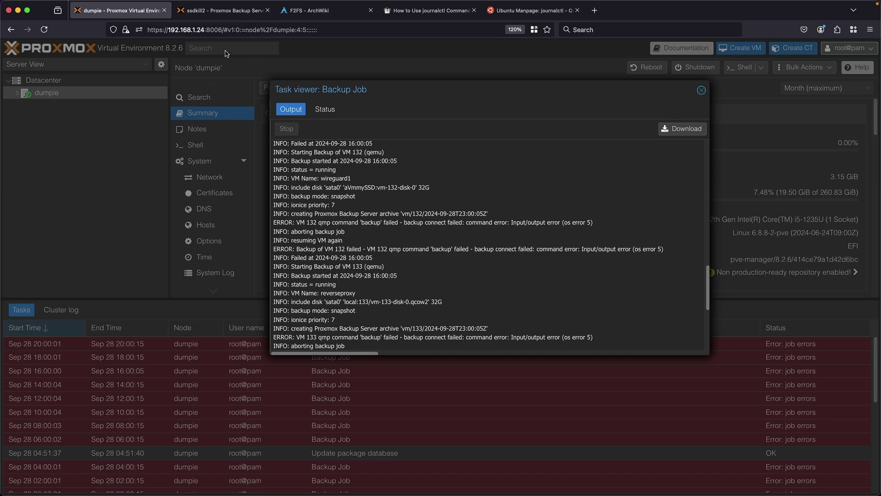
# - Switch to the Backup Server dashboard and highlight its resource, root disk and swap usage figures
pyautogui.click(217, 11)
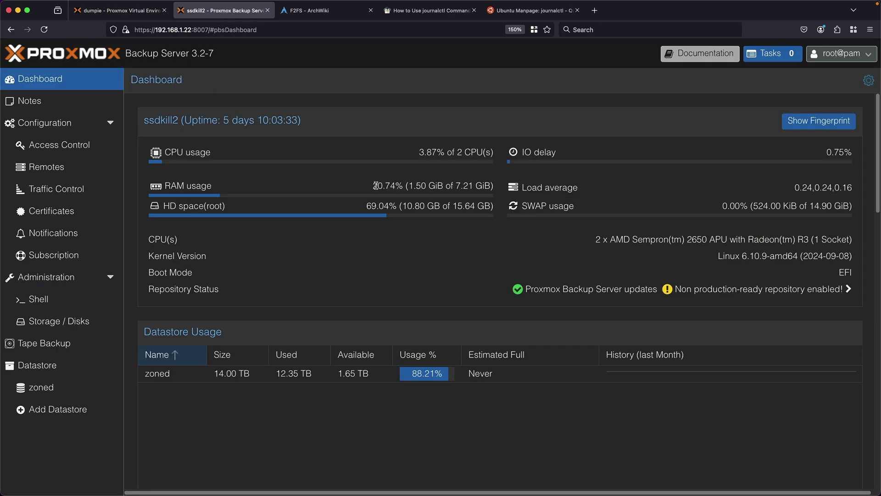
pyautogui.moveTo(170, 153); pyautogui.dragTo(631, 214)
pyautogui.click(624, 198)
pyautogui.moveTo(569, 213); pyautogui.dragTo(375, 208)
pyautogui.moveTo(480, 218); pyautogui.dragTo(163, 207)
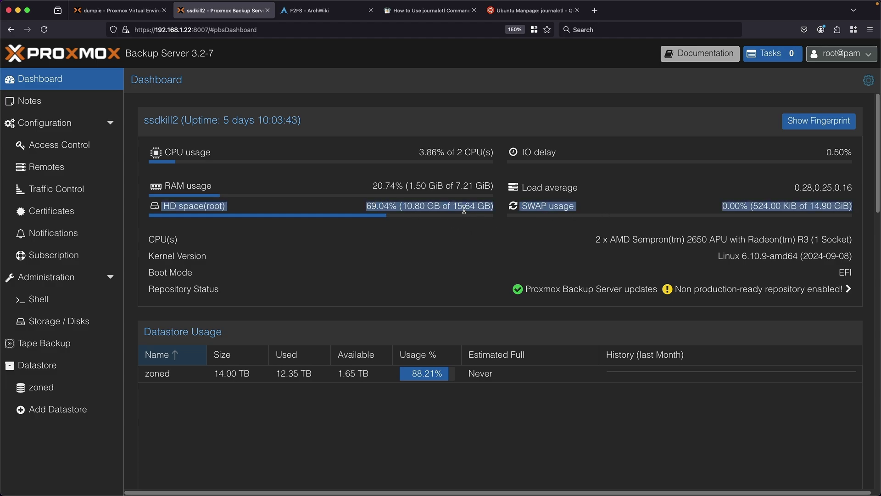
pyautogui.click(587, 227)
# - Check the Datastore Usage table with zoned at 88.21%, then bring up the server's task list
pyautogui.scroll(-1, 584, 236)
pyautogui.scroll(-3, 584, 236)
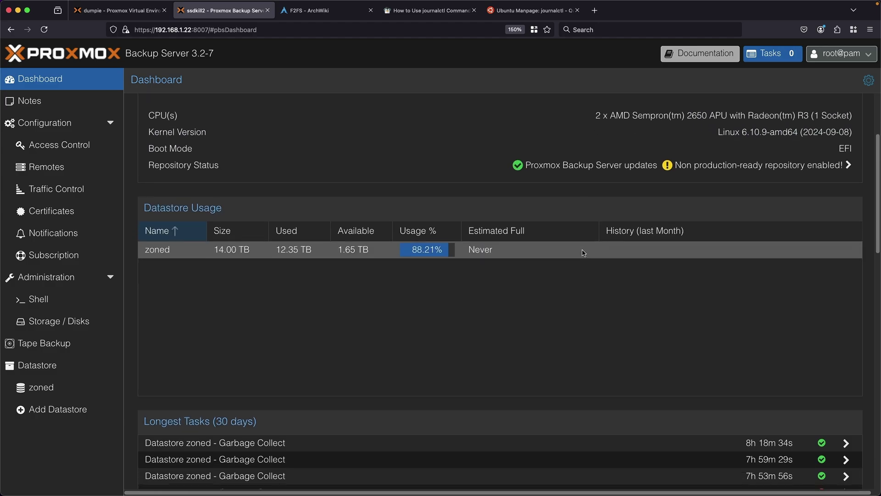
pyautogui.scroll(3, 583, 252)
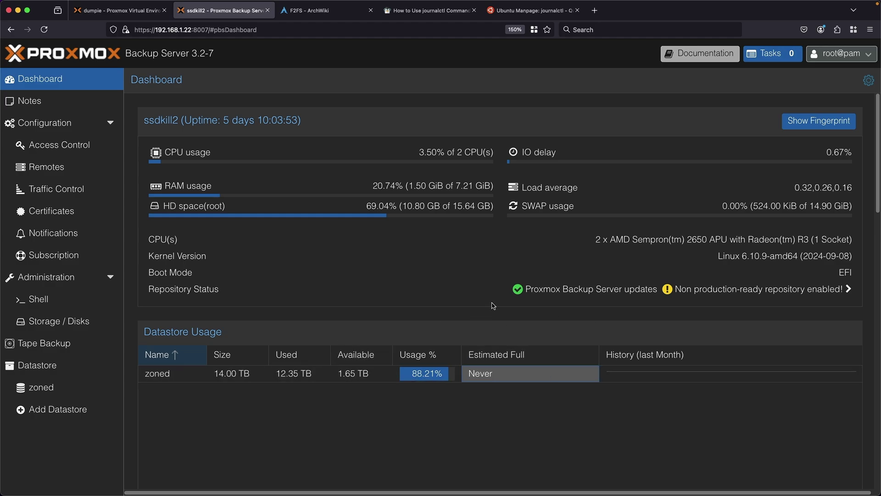
pyautogui.click(771, 53)
# - Open the failed Sep 28 'Datastore zoned - Garbage Collect' log from the full task history
pyautogui.click(764, 118)
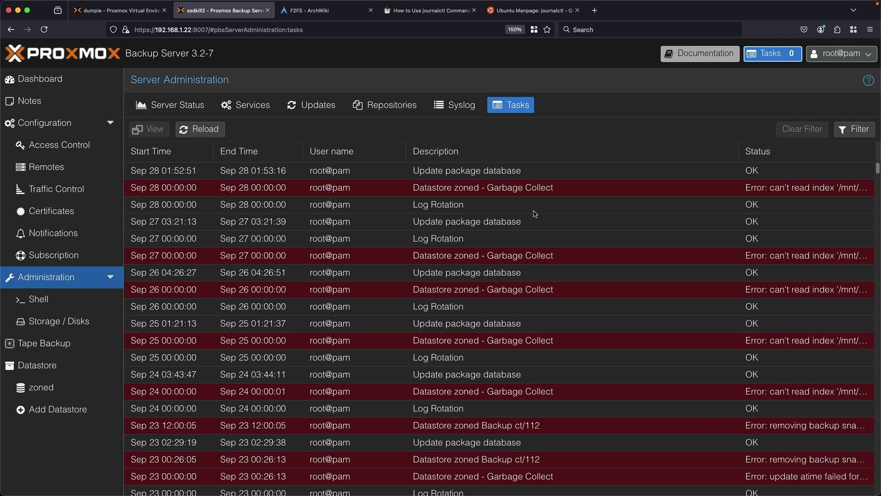
pyautogui.click(477, 187)
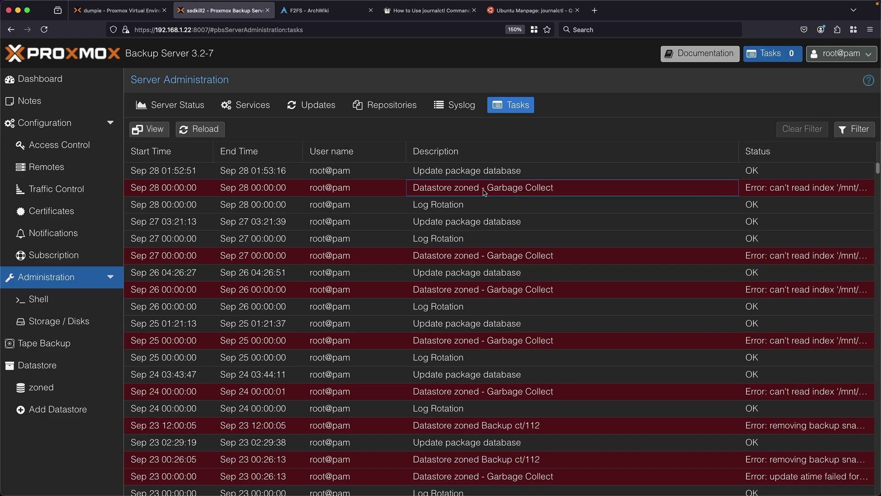
pyautogui.doubleClick(484, 192)
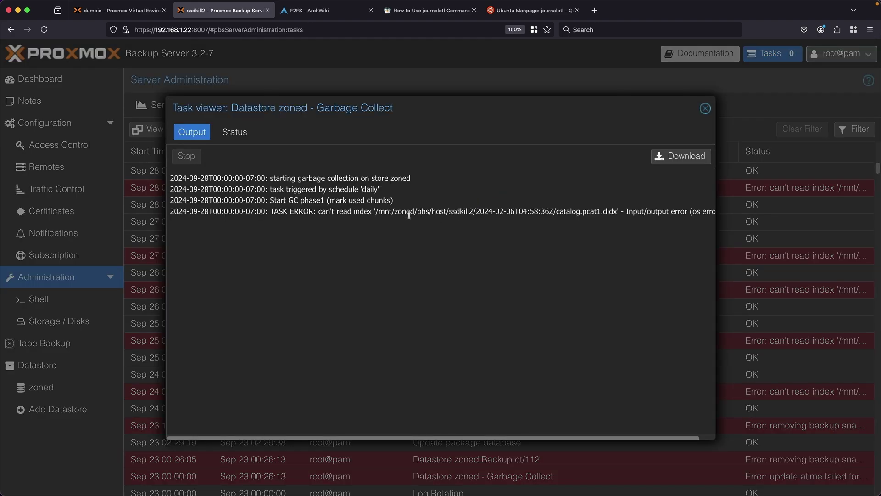
# - Highlight the can't read index error, the unreadable index file path and os error 5
pyautogui.moveTo(332, 214); pyautogui.dragTo(653, 208)
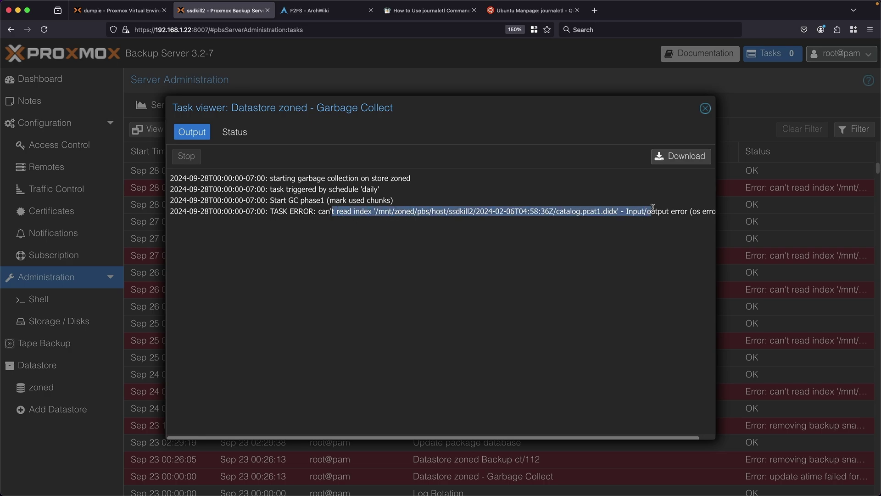
pyautogui.click(653, 209)
pyautogui.hscroll(2, 590, 212)
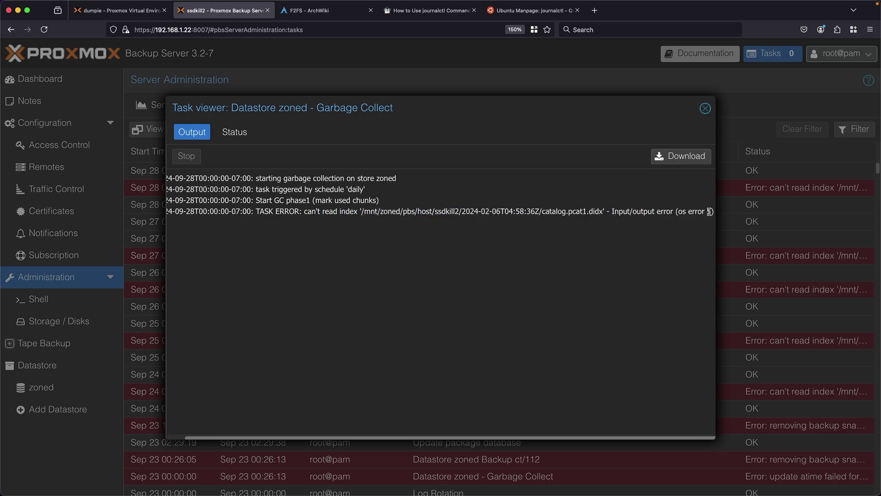
pyautogui.moveTo(710, 212); pyautogui.dragTo(440, 212)
pyautogui.click(440, 213)
pyautogui.moveTo(451, 212); pyautogui.dragTo(528, 212)
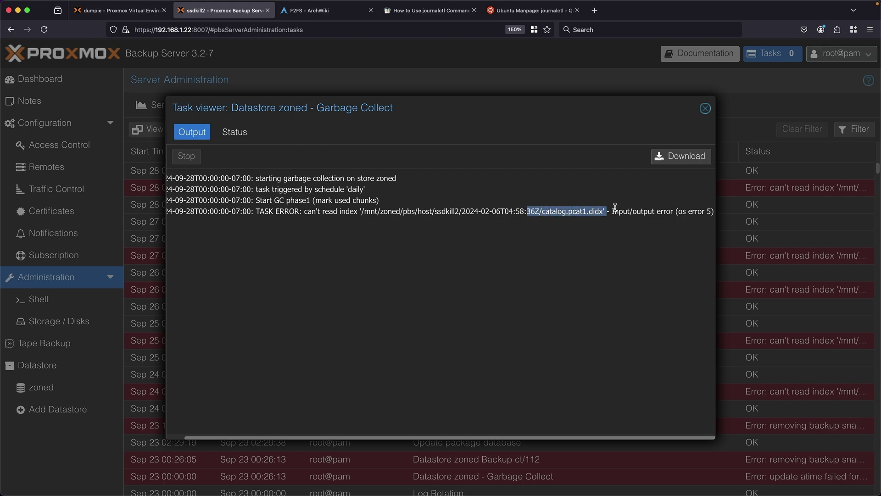
pyautogui.moveTo(615, 207); pyautogui.dragTo(694, 213)
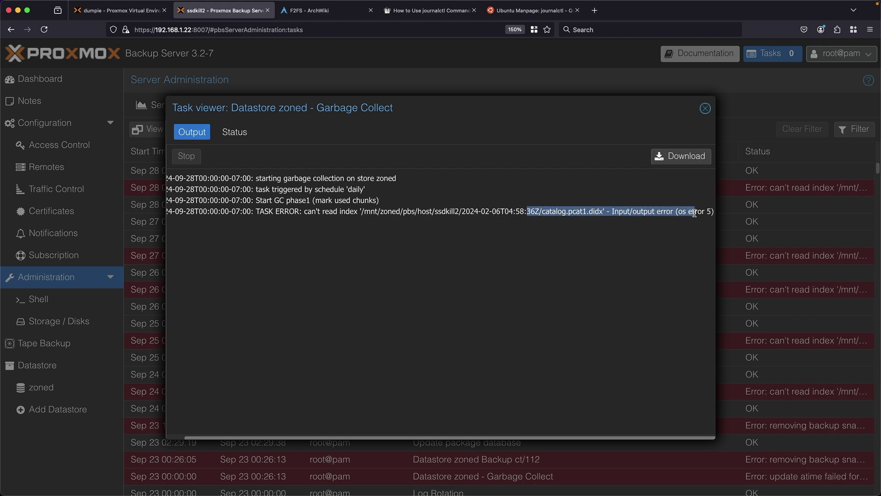
pyautogui.press('super+Tab')
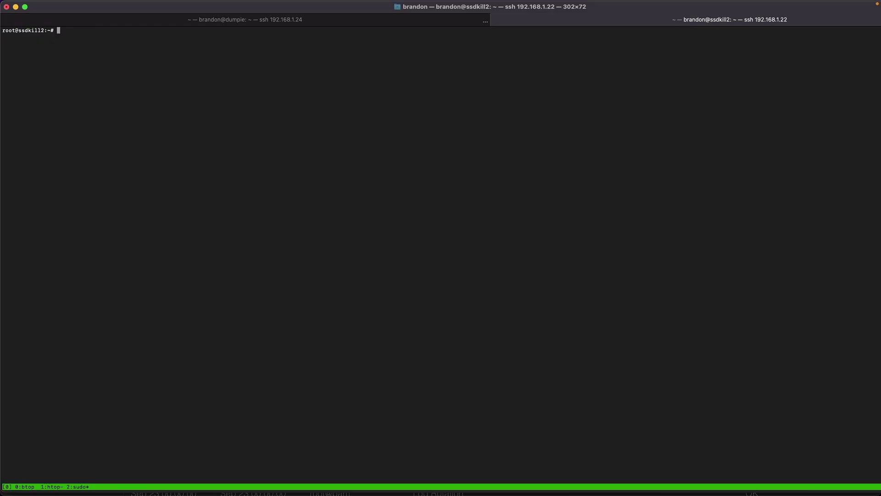
# - Enlarge the terminal text and run df -h, noting /dev/sda mounted at /mnt/zoned
pyautogui.press('super+plus')
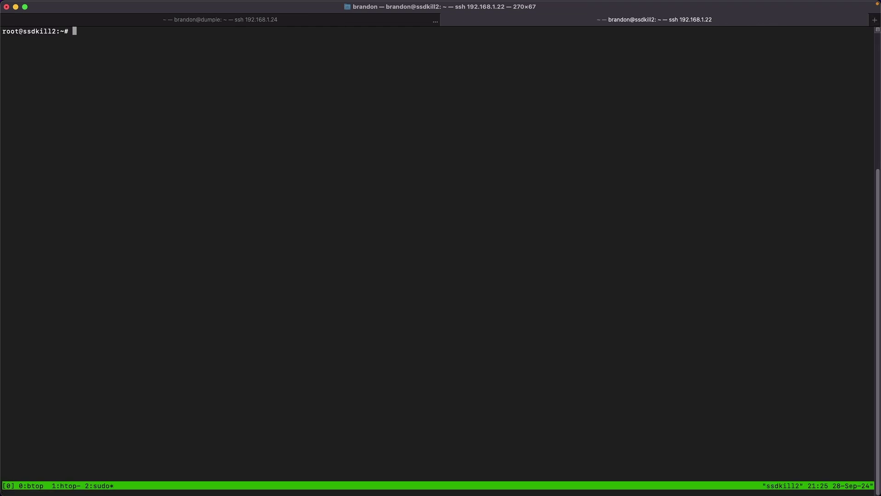
pyautogui.write('df -h')
pyautogui.press('Return')
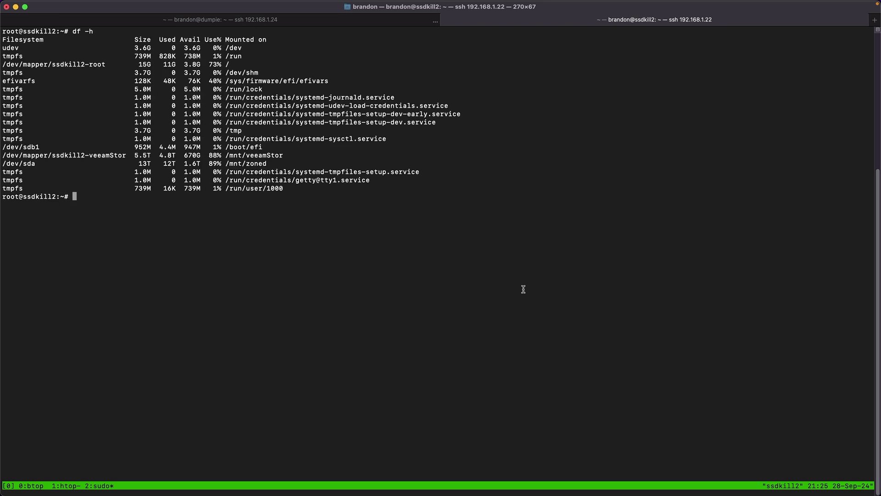
pyautogui.moveTo(280, 167); pyautogui.dragTo(176, 172)
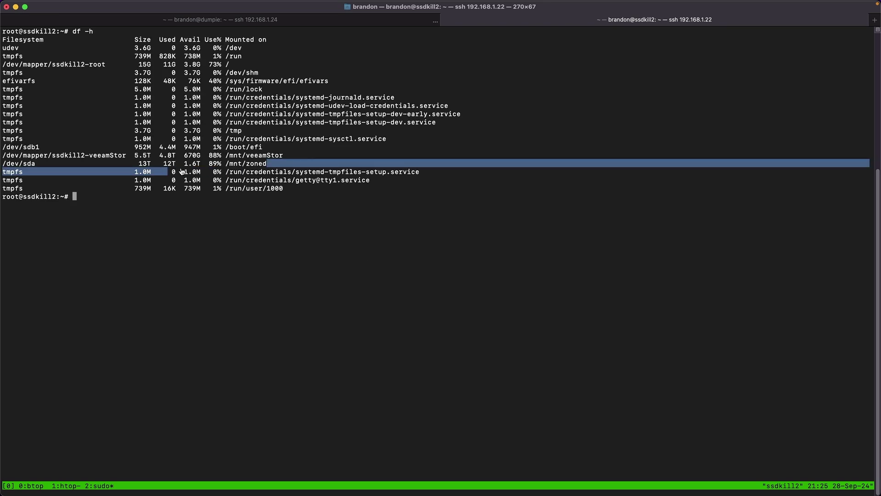
# - Close the garbage collection log and view the zoned datastore's usage summary
pyautogui.press('super+Tab')
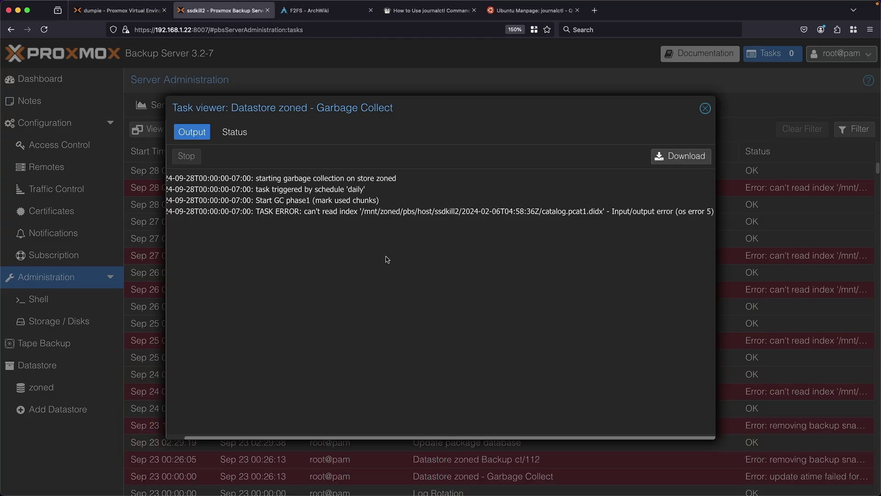
pyautogui.click(705, 108)
pyautogui.click(68, 390)
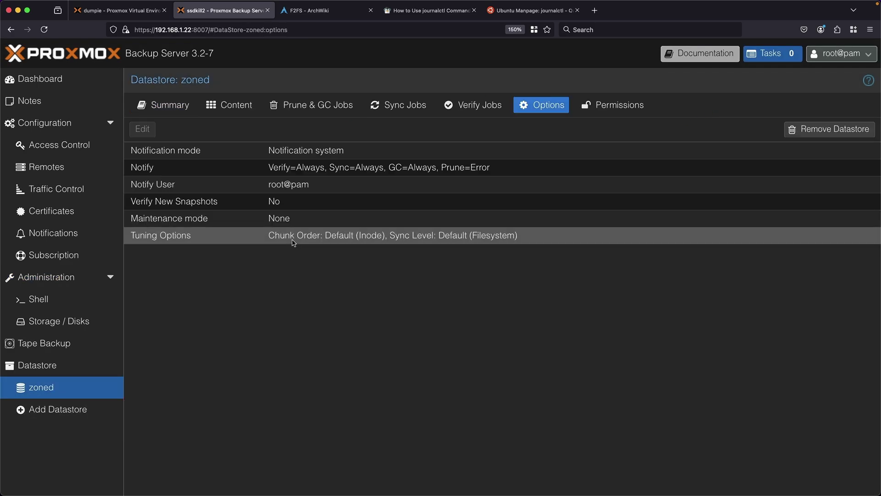
pyautogui.click(168, 106)
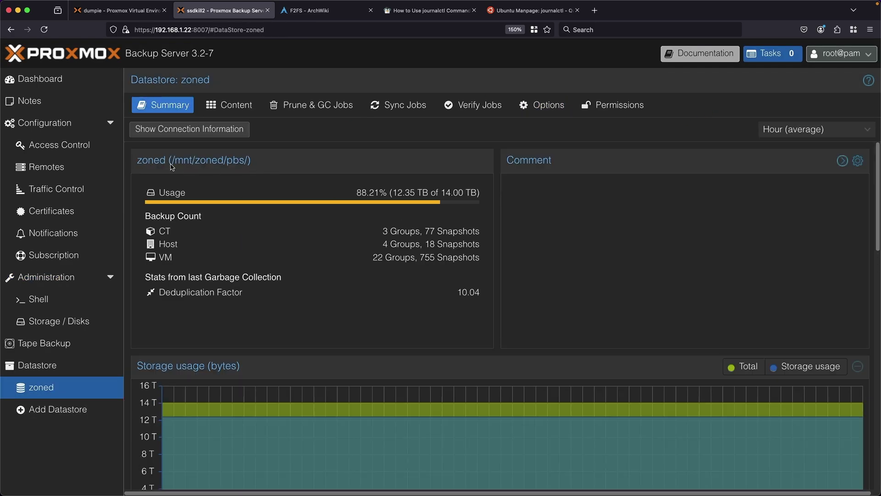
pyautogui.press('super+Tab')
pyautogui.click(209, 190)
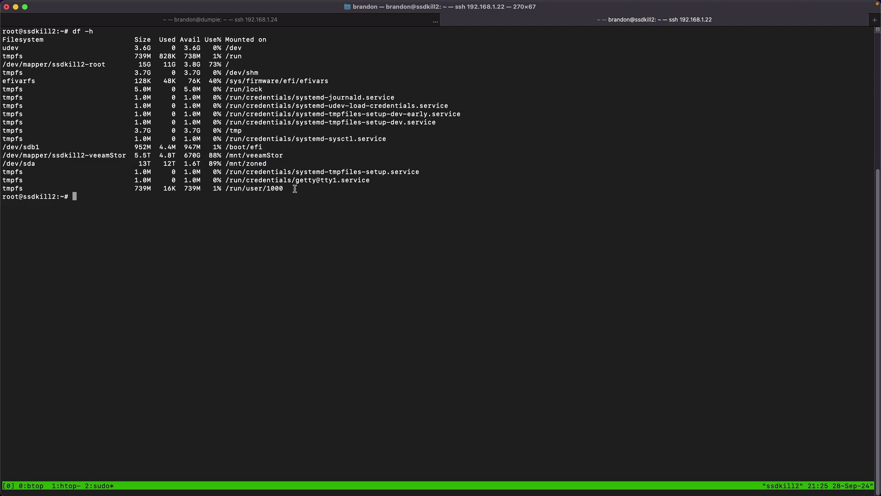
# - Change into /mnt/zoned, list its contents, and print the backupVP.sh script
pyautogui.write('cd /mnt/zo')
pyautogui.press('Tab')
pyautogui.press('Return')
pyautogui.write('ls')
pyautogui.press('Return')
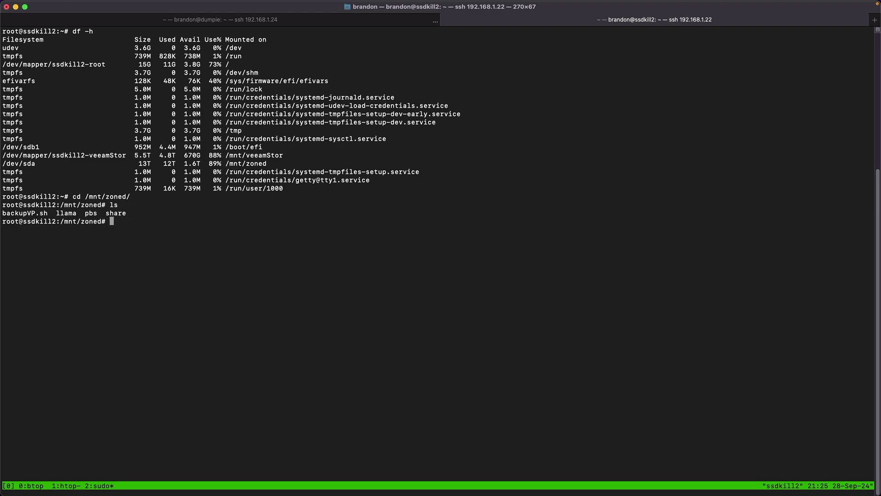
pyautogui.write('cat ba')
pyautogui.press('Tab')
pyautogui.press('Return')
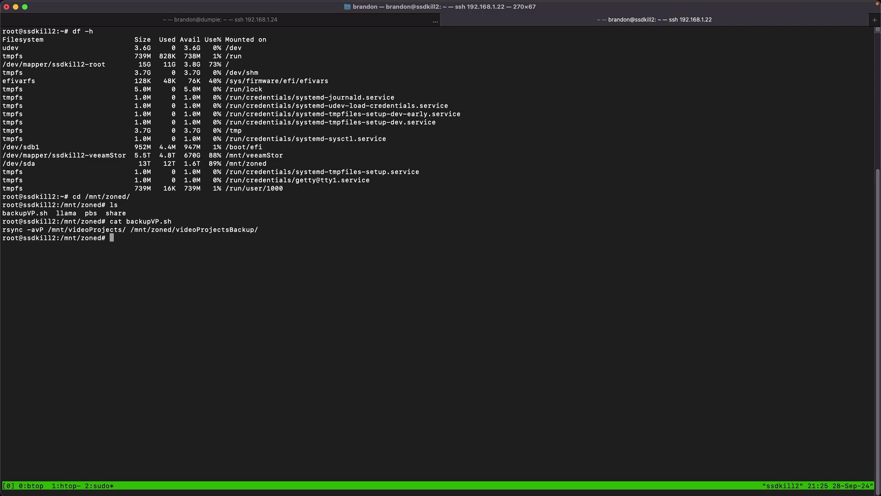
# - Enter the pbs folder and list its datastore contents
pyautogui.write('cd pbs')
pyautogui.press('Return')
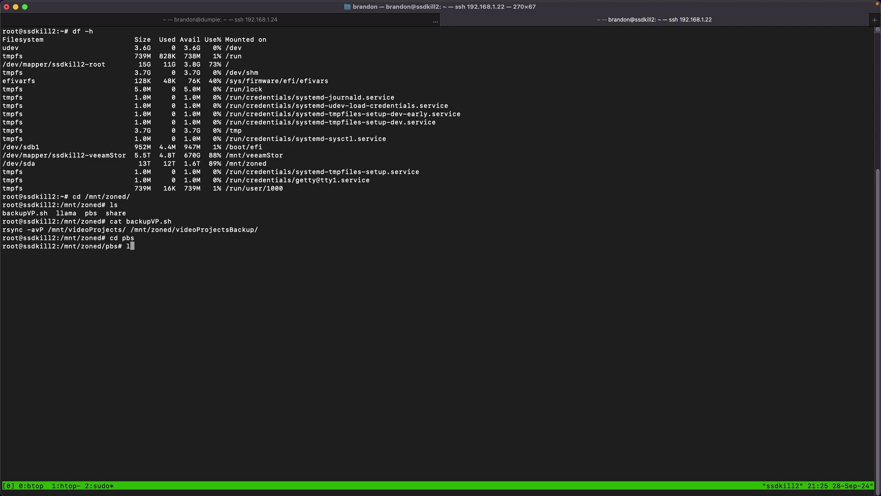
pyautogui.write('ls')
pyautogui.press('Return')
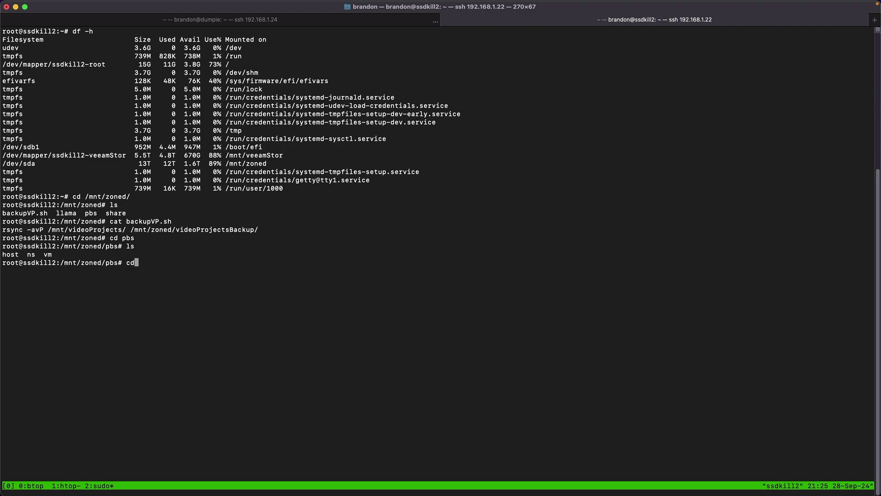
# - Reopen the failed Sep 28 zoned garbage collection log from the PBS tasks
pyautogui.press('super+Tab')
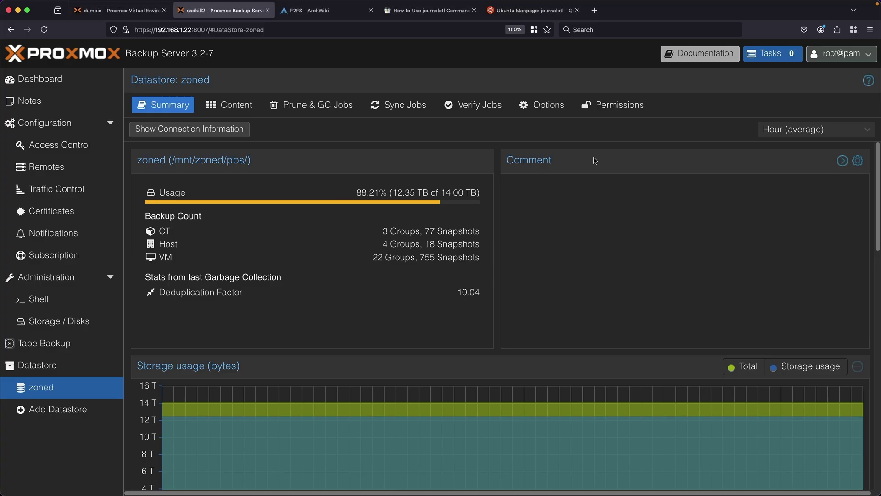
pyautogui.click(773, 54)
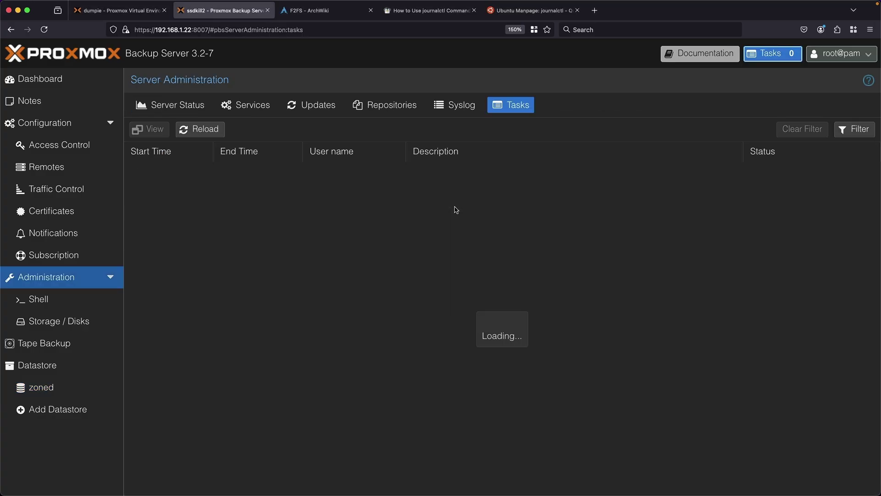
pyautogui.doubleClick(465, 188)
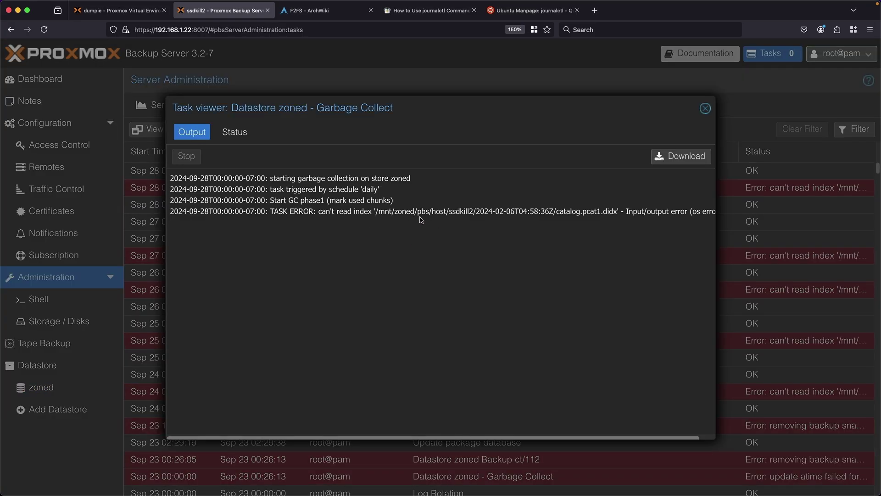
pyautogui.press('super+Tab')
# - Type the command cp catalog.pcat1.didx /dev/null in the snapshot folder
pyautogui.write('dd')
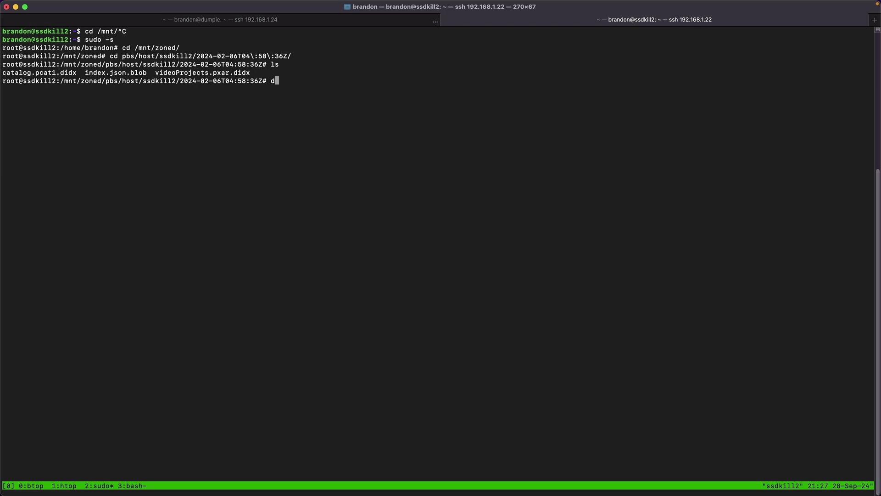
pyautogui.press('BackSpace')
pyautogui.press('BackSpace')
pyautogui.write('cp c')
pyautogui.press('Tab')
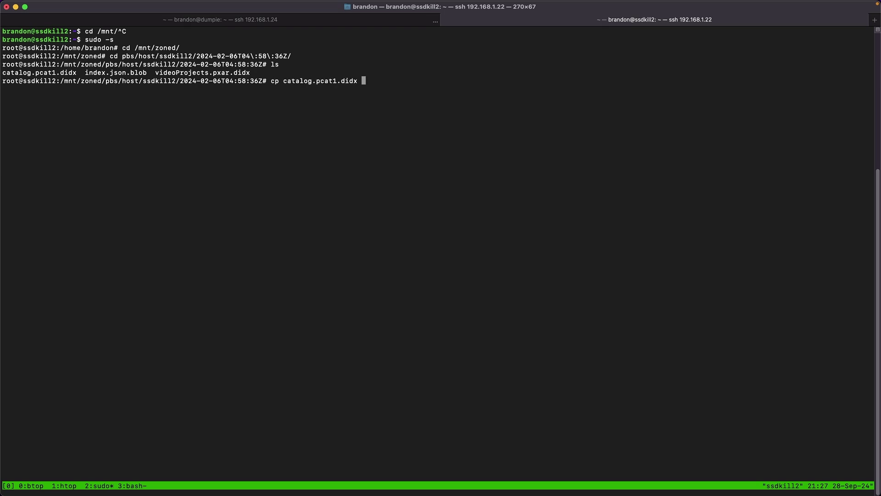
pyautogui.write('/dev/null')
# - Copy catalog.pcat1.didx to /dev/null, then run touch test to check writing to the drive
pyautogui.press('Return')
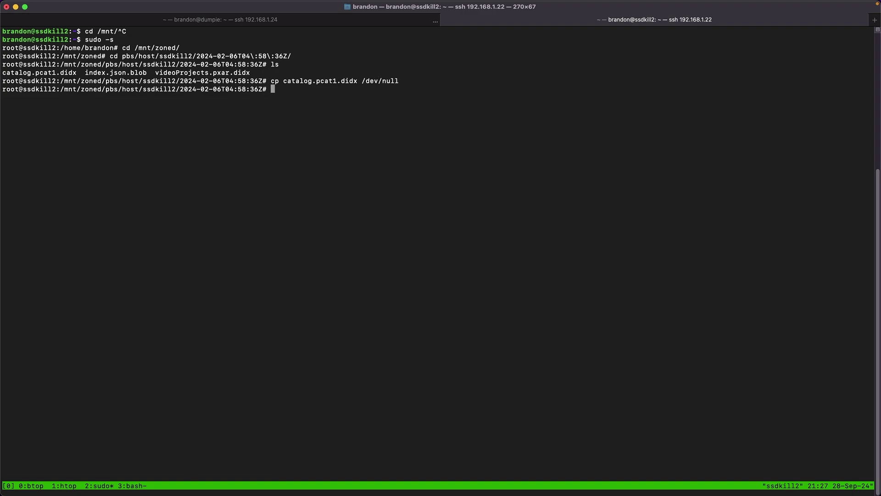
pyautogui.write('touch test')
pyautogui.press('Return')
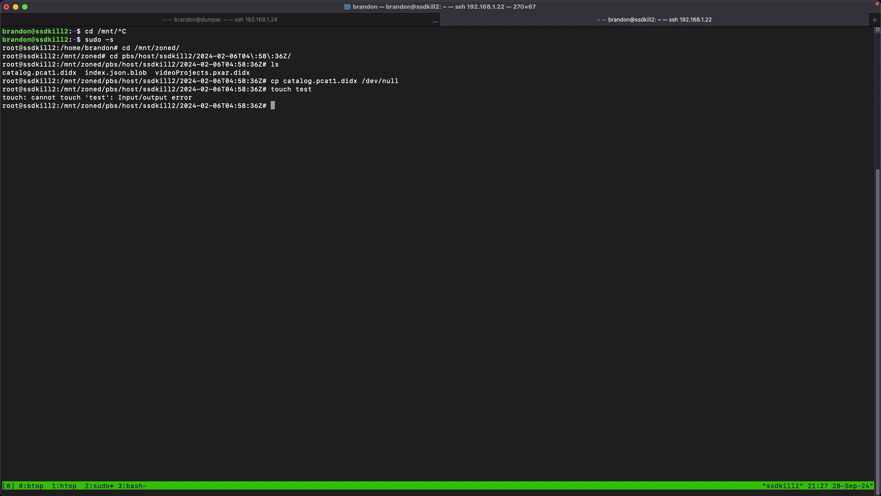
# - Run mount and mount | grep zoned, highlighting /dev/sda on /mnt/zoned as f2fs
pyautogui.write('mount')
pyautogui.press('Return')
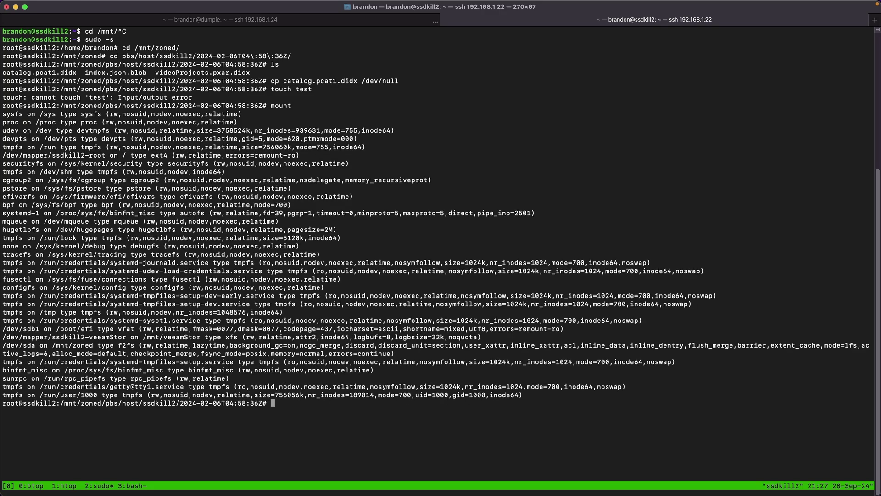
pyautogui.press('Up')
pyautogui.write('| grep zoned')
pyautogui.press('Return')
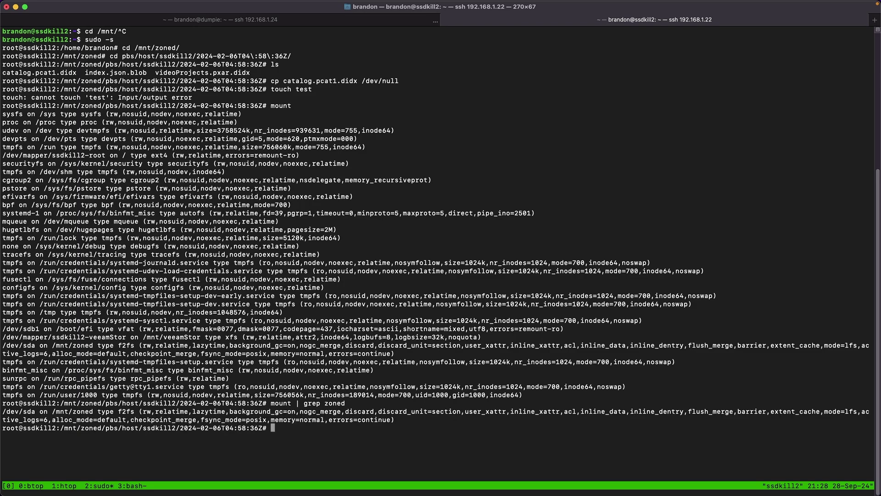
pyautogui.moveTo(5, 411); pyautogui.dragTo(93, 413)
pyautogui.moveTo(114, 413); pyautogui.dragTo(248, 325)
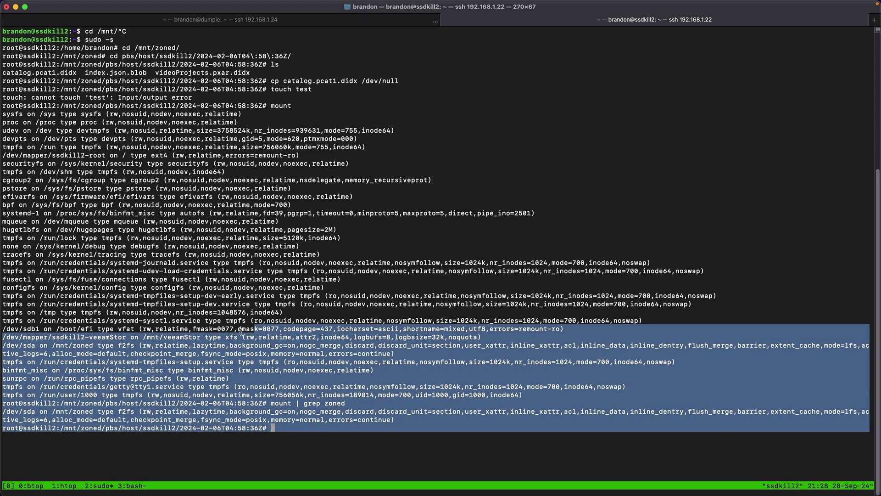
pyautogui.moveTo(164, 304); pyautogui.dragTo(271, 428)
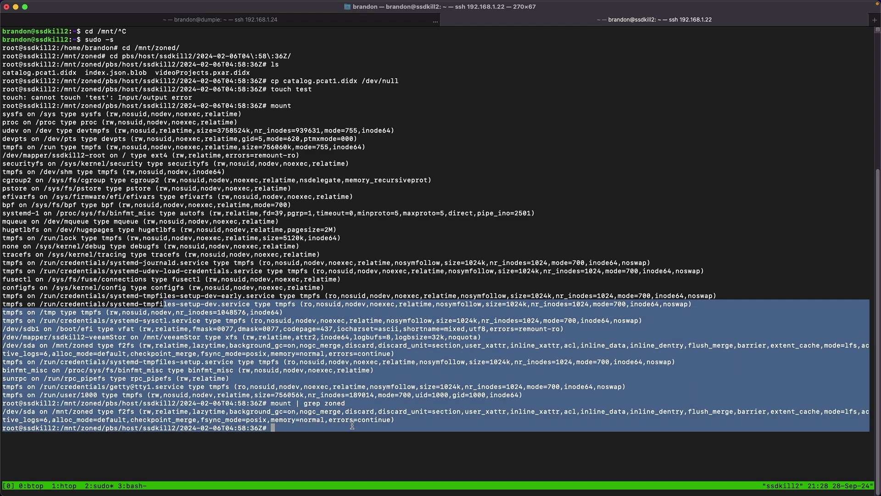
pyautogui.click(350, 421)
# - Close the task log and check the 14 TB /dev/sda S.M.A.R.T. values (passed) under Storage / Disks
pyautogui.press('super+Tab')
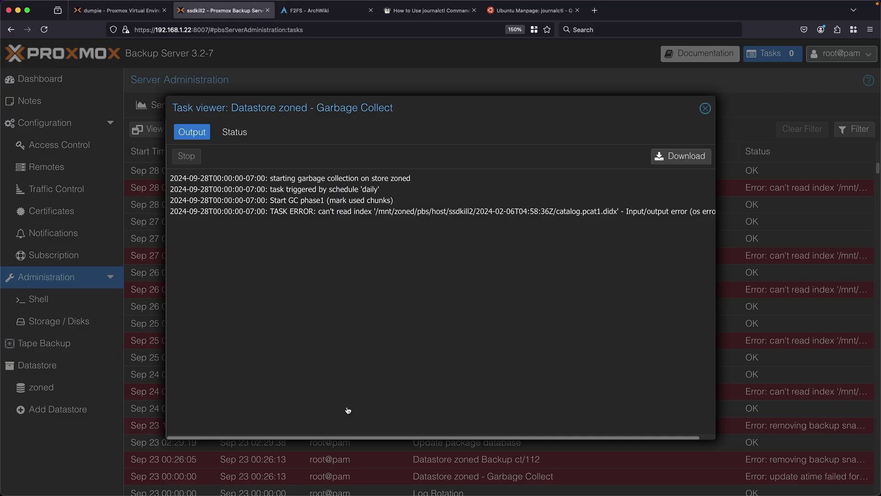
pyautogui.click(706, 108)
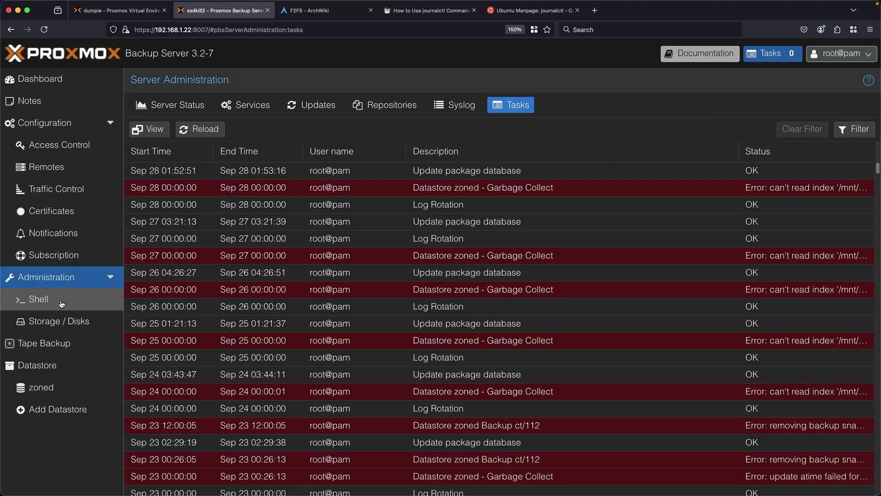
pyautogui.click(57, 326)
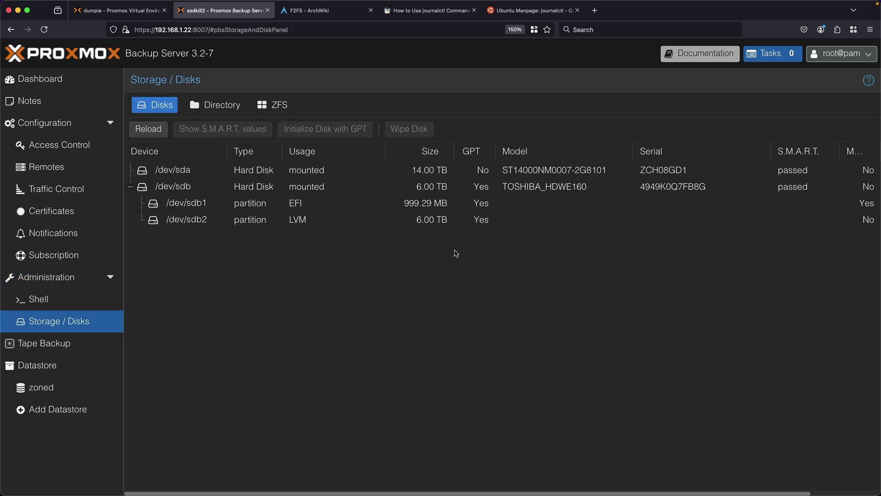
pyautogui.click(708, 170)
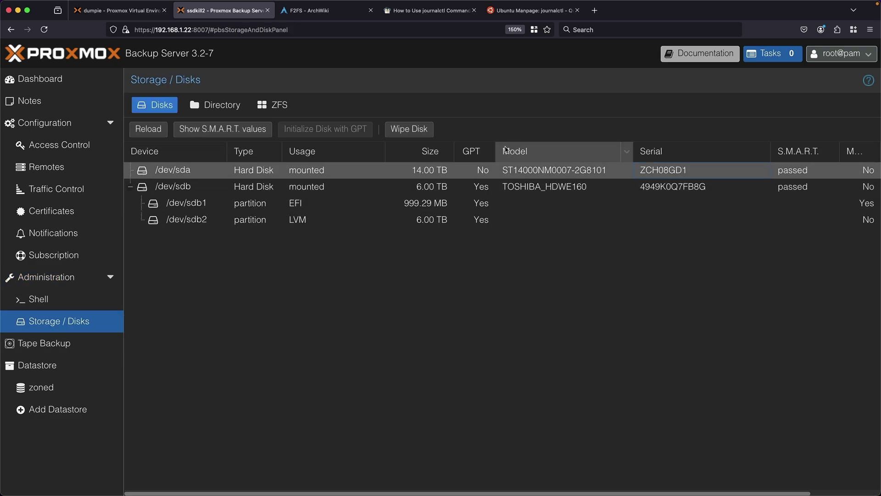
pyautogui.click(250, 130)
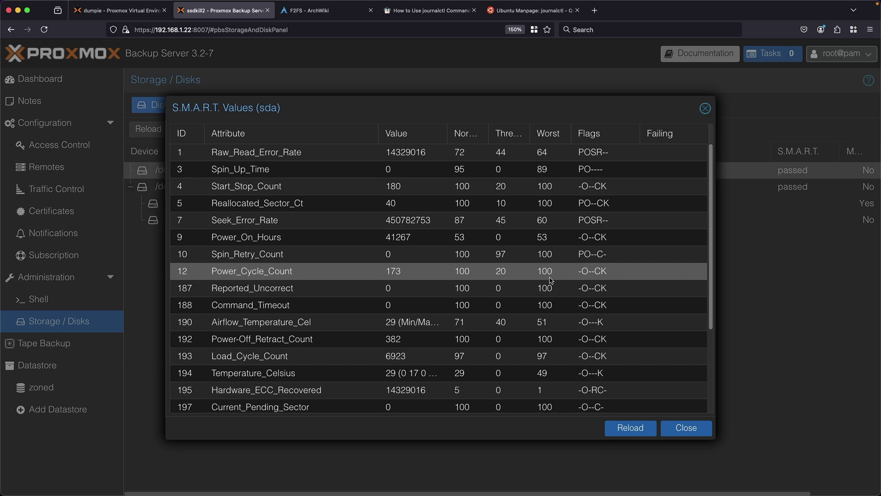
pyautogui.scroll(-5, 484, 231)
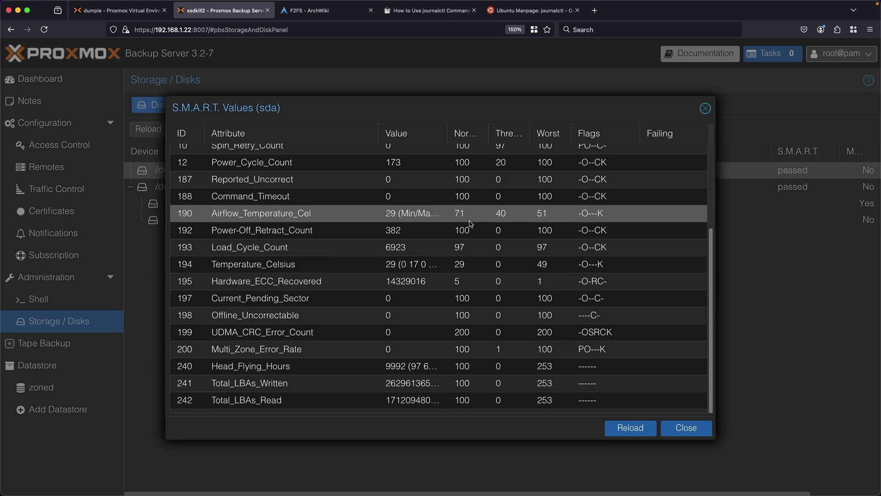
pyautogui.click(689, 427)
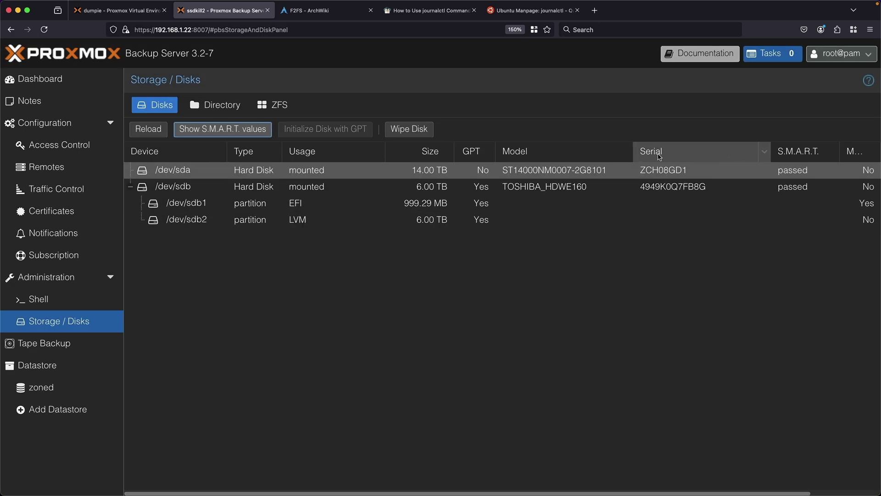
pyautogui.press('super+Tab')
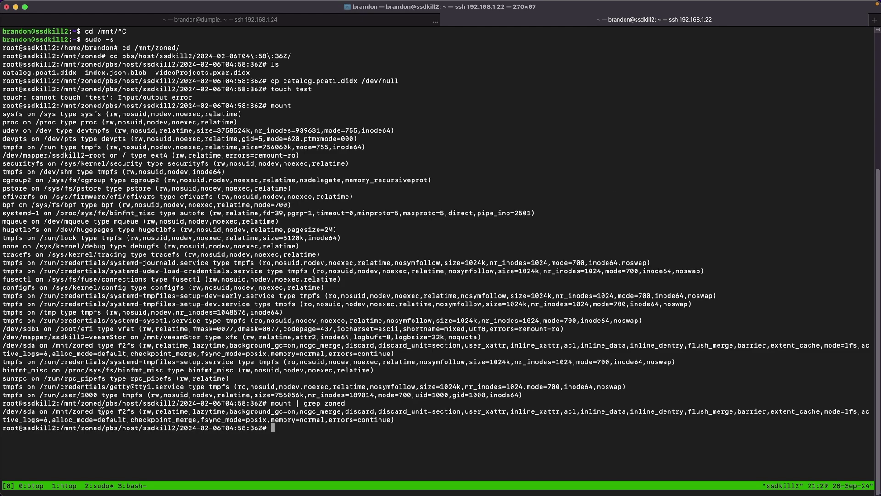
pyautogui.moveTo(101, 411); pyautogui.dragTo(258, 406)
pyautogui.moveTo(307, 412); pyautogui.dragTo(193, 311)
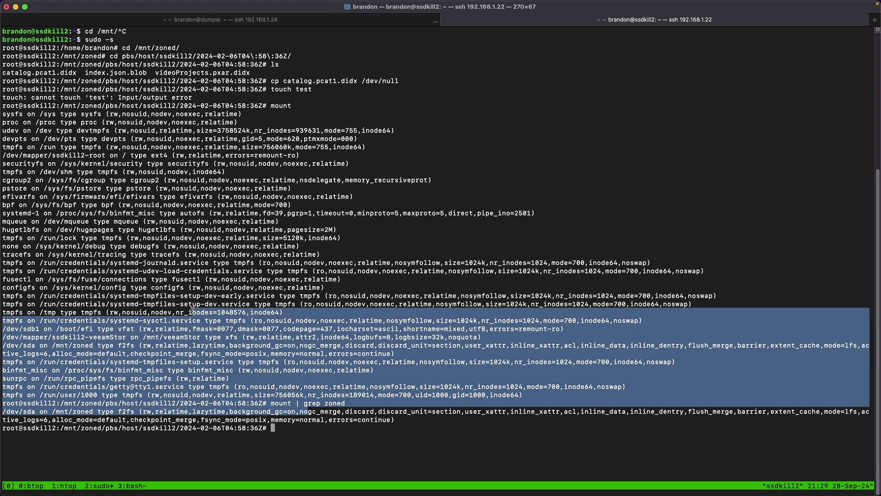
pyautogui.moveTo(192, 311); pyautogui.dragTo(182, 305)
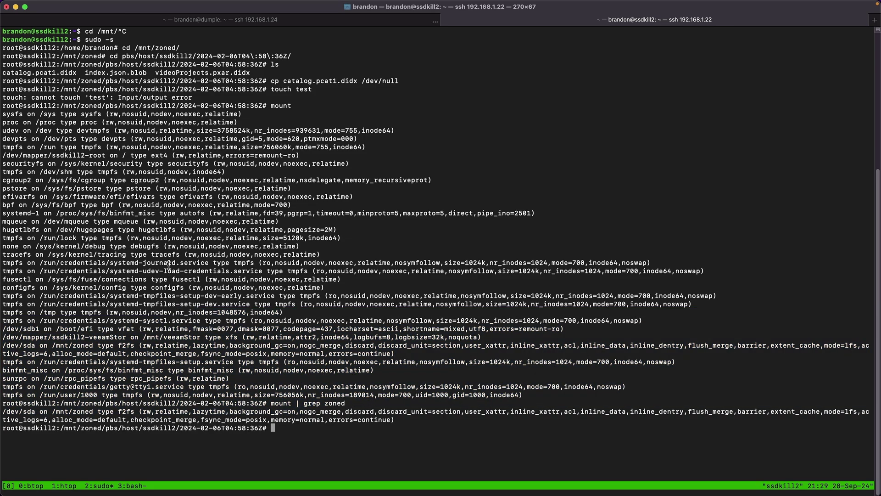
pyautogui.moveTo(168, 263); pyautogui.dragTo(213, 295)
pyautogui.doubleClick(375, 419)
pyautogui.doubleClick(375, 418)
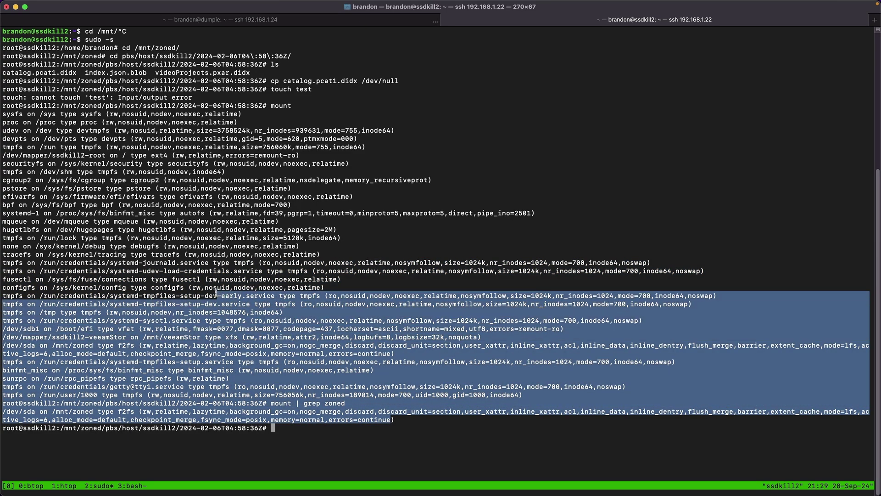
pyautogui.click(210, 288)
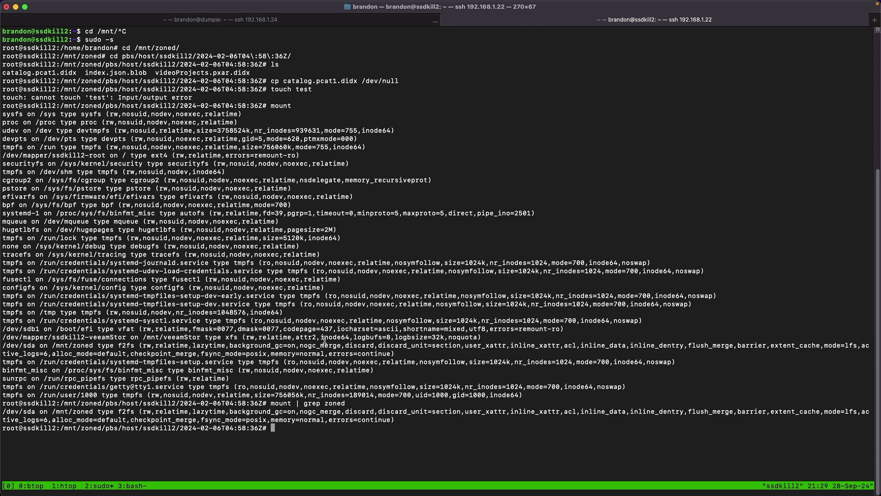
pyautogui.write('f2fs.')
pyautogui.press('BackSpace')
pyautogui.press('BackSpace')
pyautogui.press('BackSpace')
pyautogui.press('BackSpace')
pyautogui.press('BackSpace')
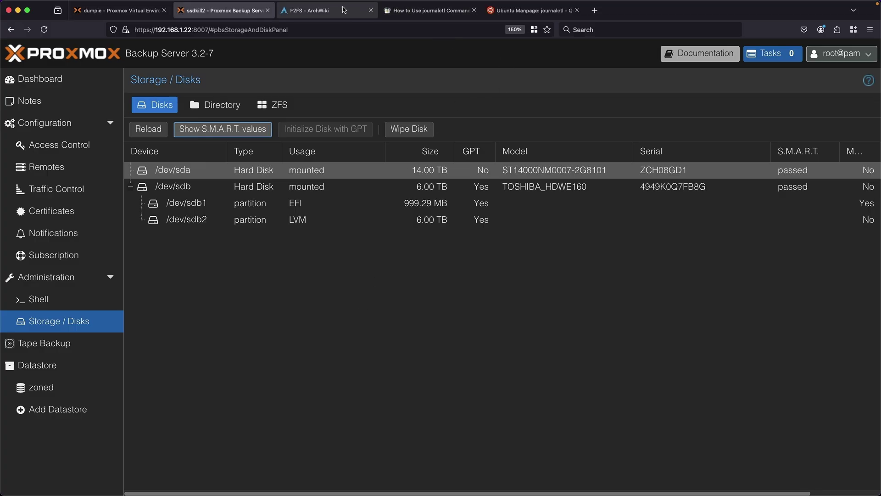
# - On the F2FS ArchWiki page, highlight the fsck.f2fs /dev/sdxY check-and-repair example
pyautogui.click(328, 11)
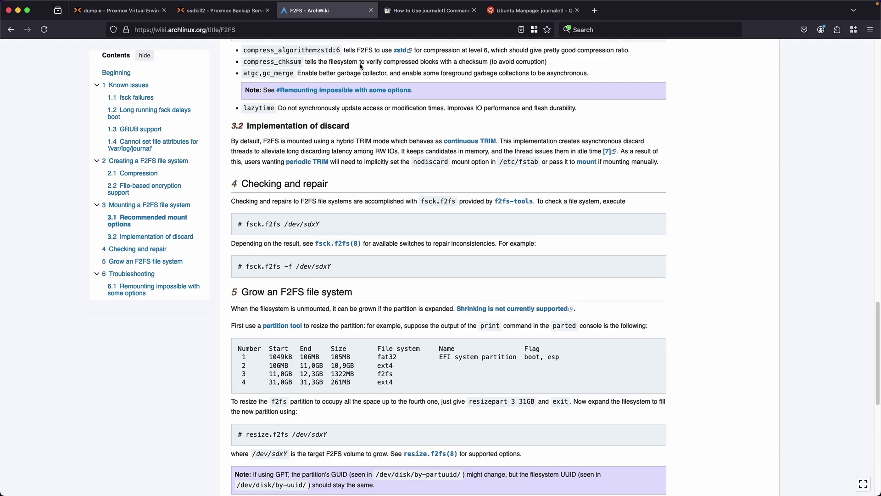
pyautogui.scroll(-5, 417, 200)
pyautogui.scroll(5, 418, 197)
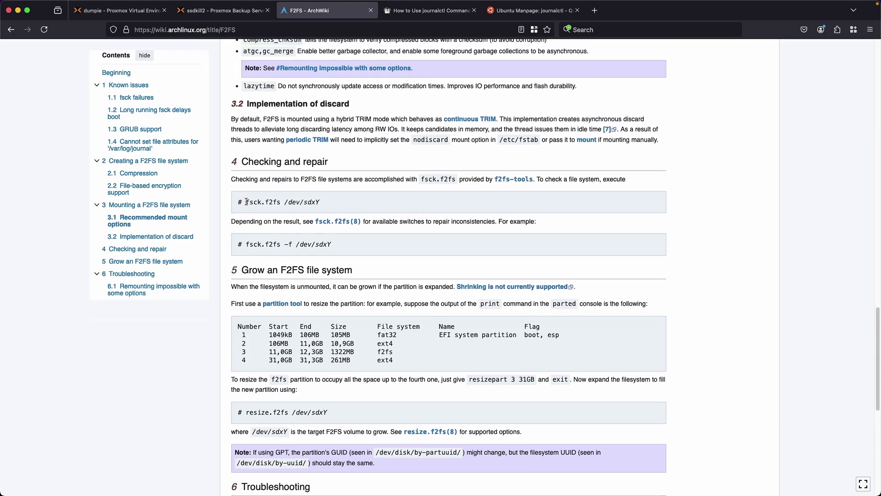
pyautogui.moveTo(246, 202); pyautogui.dragTo(333, 205)
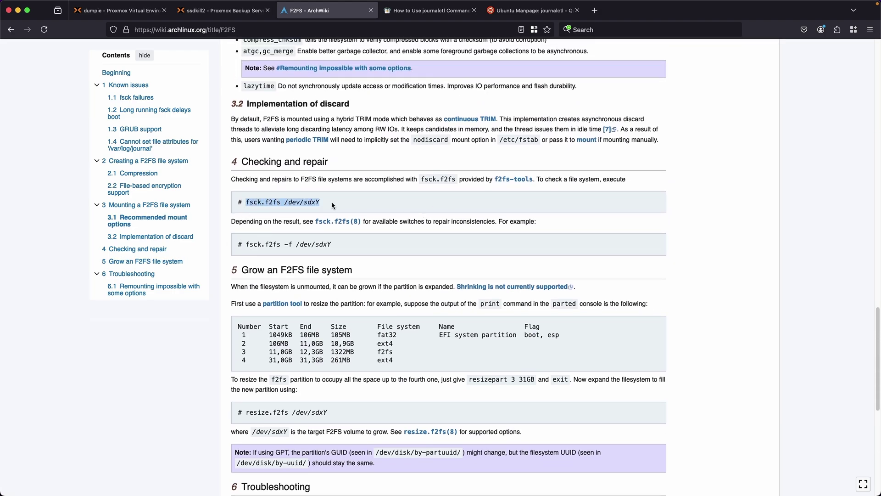
pyautogui.click(341, 198)
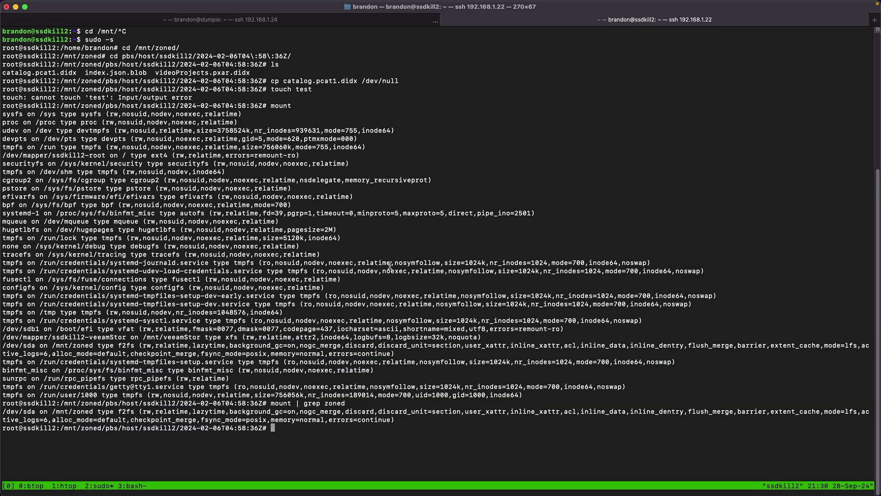
# - Try fsck.f2fs /dev/sda, then install f2fs-tools with sudo apt install
pyautogui.write('fsck.f2fs /dev/sda')
pyautogui.press('Return')
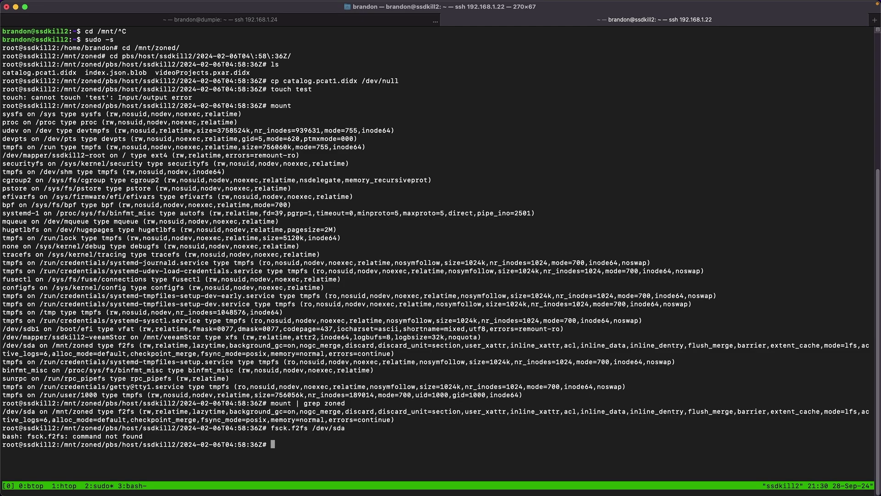
pyautogui.write('sudo apt install f2fs-tools')
pyautogui.press('Return')
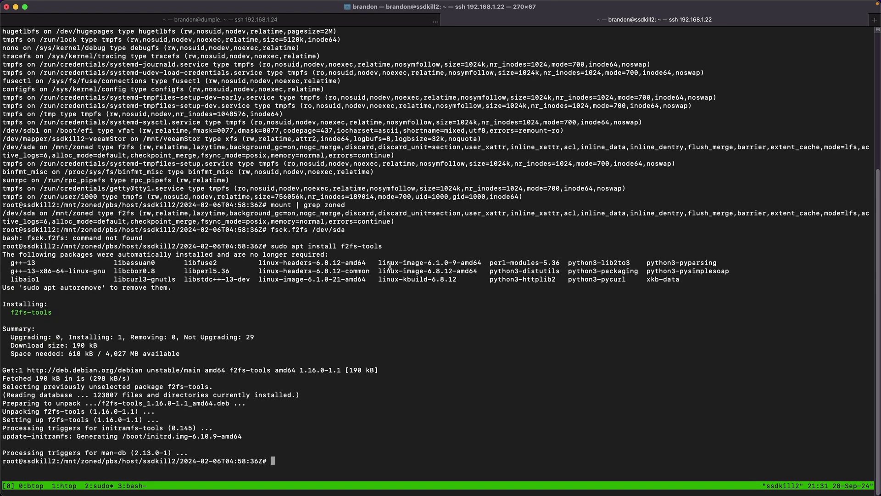
# - Rerun fsck.f2fs /dev/sda, refused while mounted, then start typing systemctl stop from the home directory
pyautogui.press('Up')
pyautogui.press('Up')
pyautogui.press('Return')
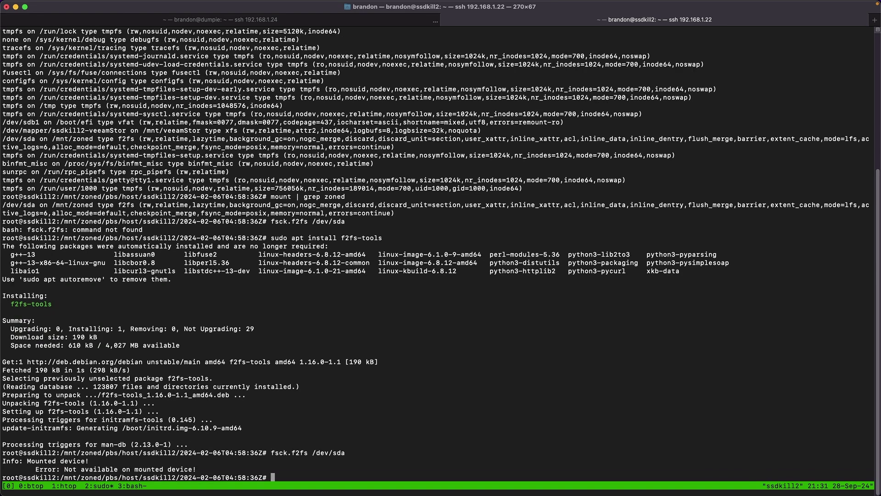
pyautogui.write('cd')
pyautogui.press('Return')
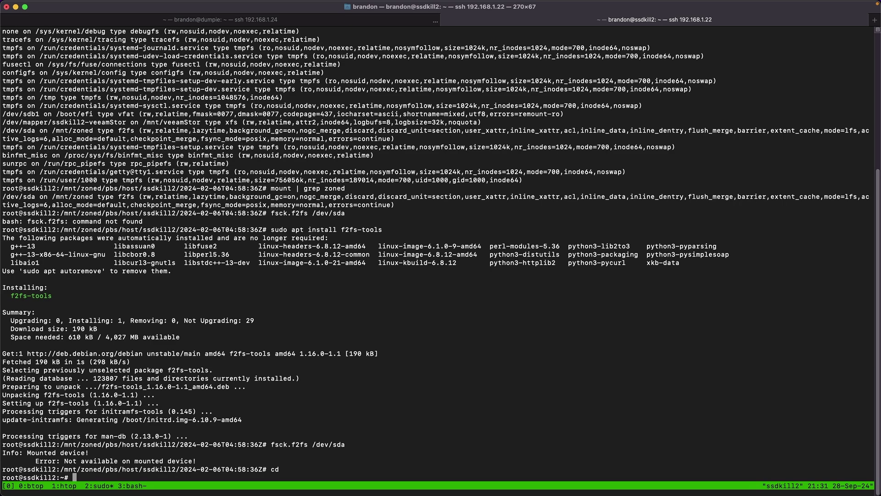
pyautogui.write('systemctl stop')
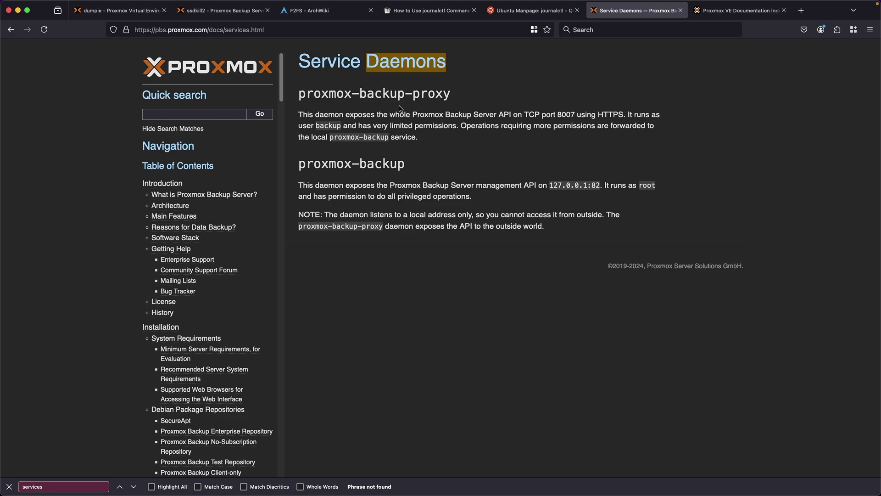
# - Select the proxmox-backup service name on the Service Daemons documentation page
pyautogui.moveTo(290, 63); pyautogui.dragTo(455, 62)
pyautogui.moveTo(539, 115); pyautogui.dragTo(485, 147)
pyautogui.click(485, 148)
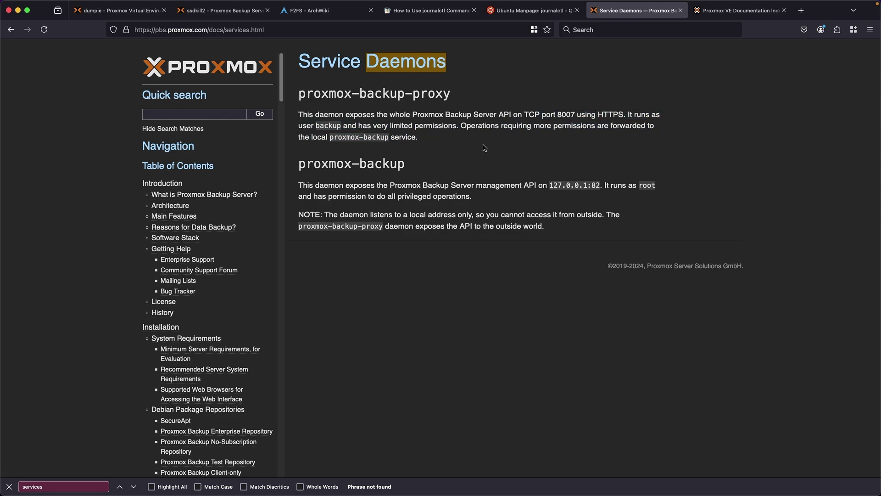
pyautogui.tripleClick(327, 166)
pyautogui.press('super+c')
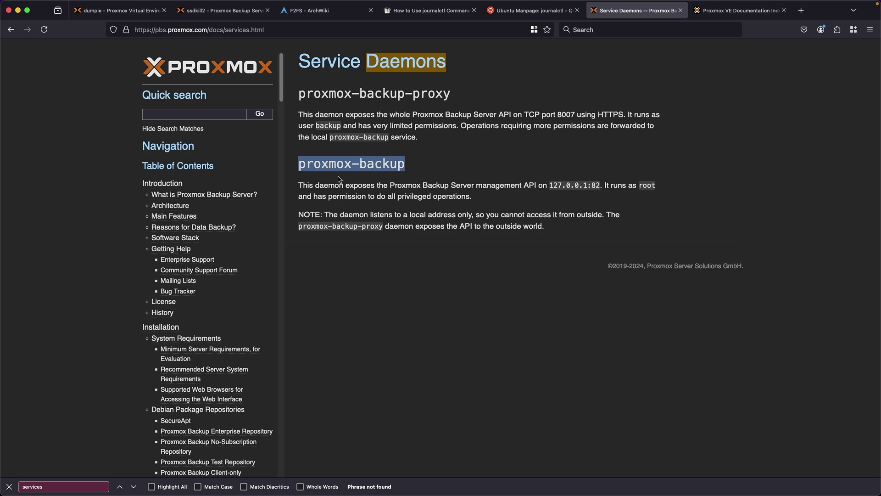
pyautogui.press('super+Tab')
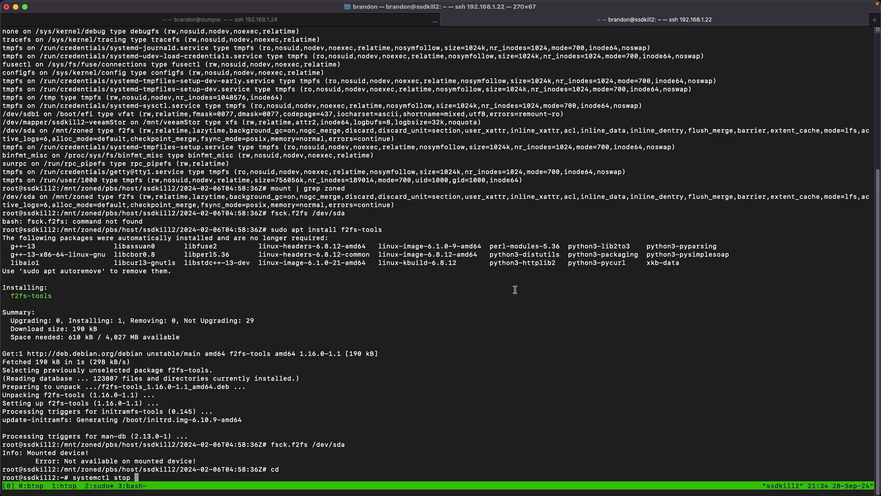
# - Stop the proxmox-backup and proxmox-backup-proxy services with systemctl stop
pyautogui.press('super+v')
pyautogui.press('Return')
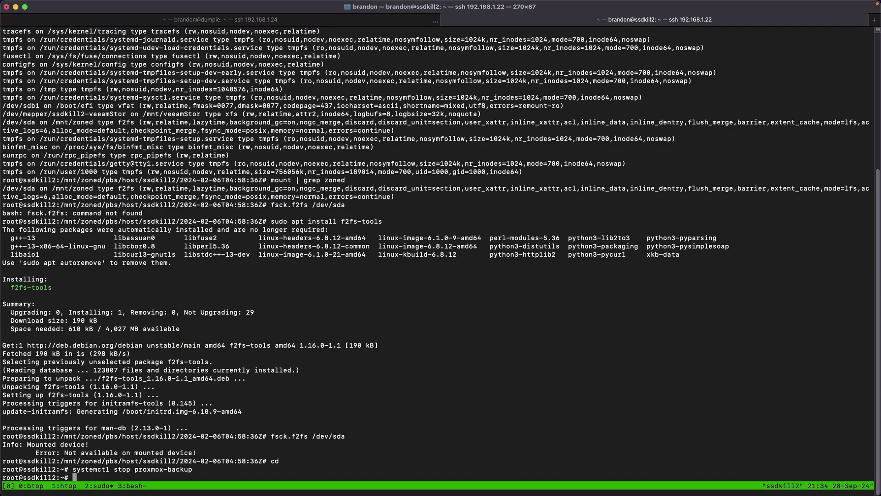
pyautogui.press('Up')
pyautogui.press('super+Tab')
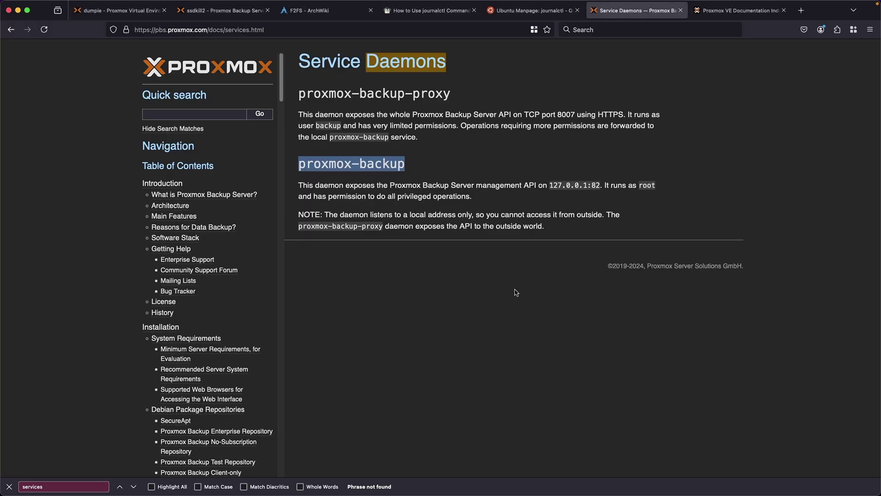
pyautogui.press('super+Tab')
pyautogui.write('-proxy')
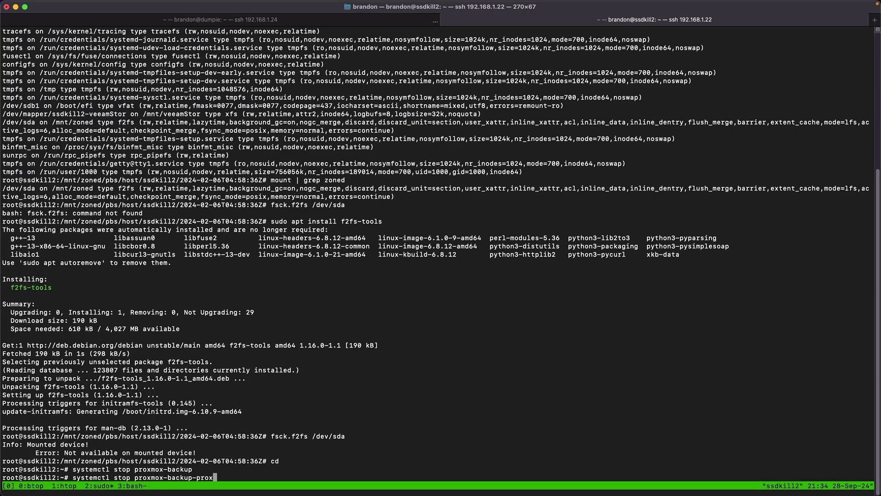
pyautogui.press('Return')
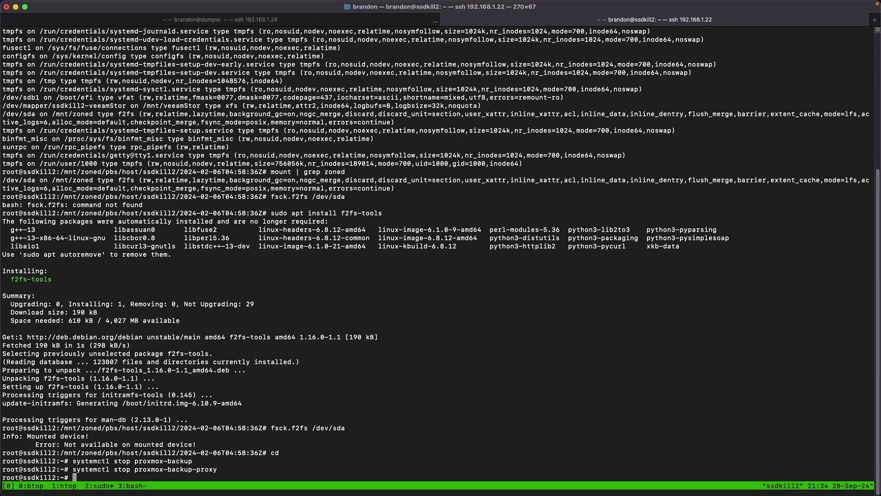
# - Unmount /mnt/zoned, confirm with df -h, and start fsck.f2fs on /dev/sda
pyautogui.write('umount /,')
pyautogui.press('BackSpace')
pyautogui.write('mnt/zoned')
pyautogui.press('Return')
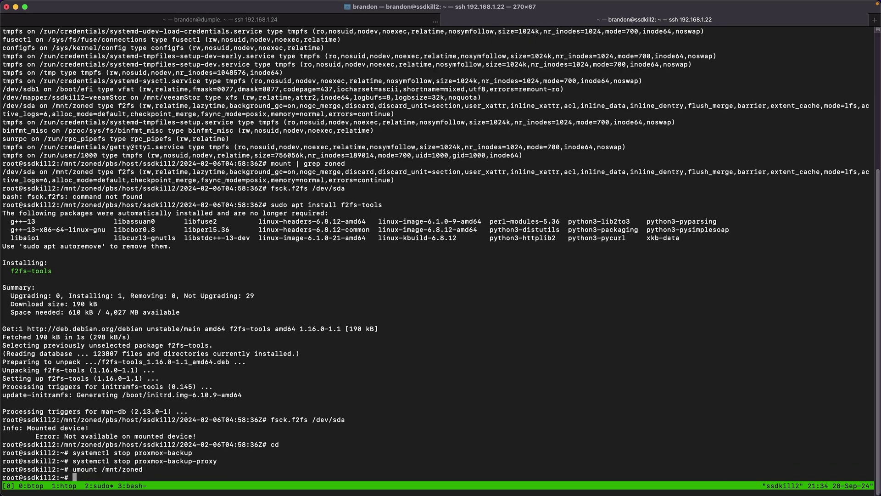
pyautogui.write('df -h')
pyautogui.press('Return')
pyautogui.moveTo(297, 465); pyautogui.dragTo(293, 414)
pyautogui.press('Up')
pyautogui.press('Up')
pyautogui.press('Up')
pyautogui.press('Up')
pyautogui.press('Up')
pyautogui.press('Up')
pyautogui.press('Up')
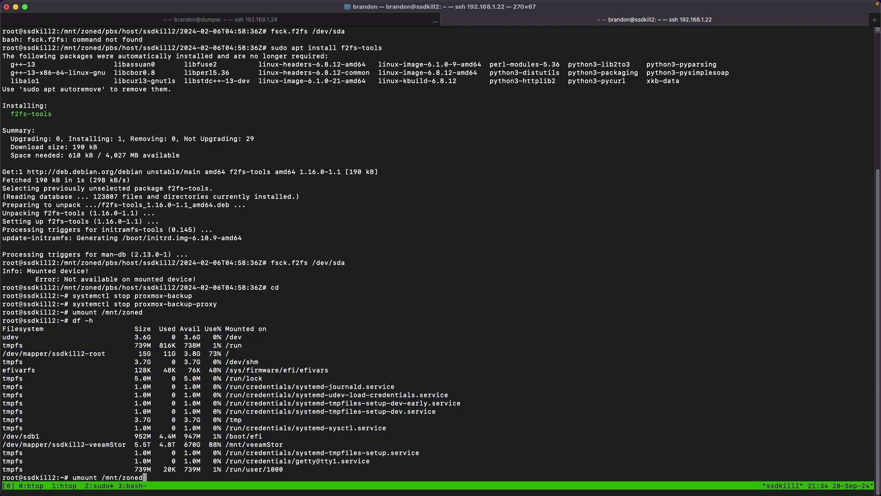
pyautogui.press('Down')
pyautogui.press('Return')
pyautogui.hotkey('ctrl', 'b')
pyautogui.press('1')
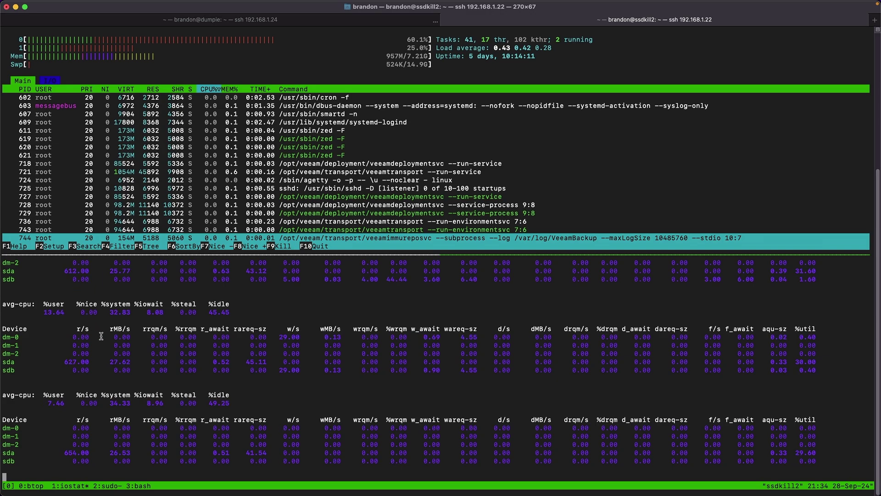
pyautogui.moveTo(12, 453); pyautogui.dragTo(130, 455)
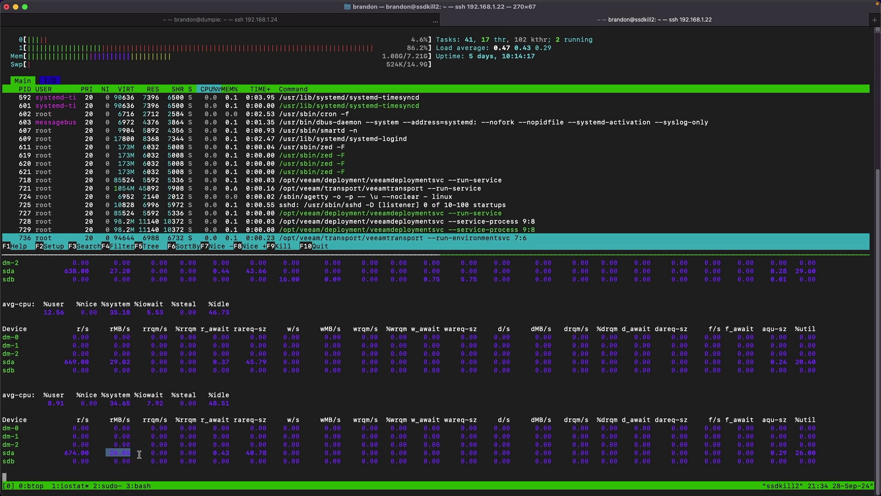
# - Return to the f2fs check of /dev/sda and review its [FSCK] Fail lines
pyautogui.hotkey('ctrl', 'b')
pyautogui.press('2')
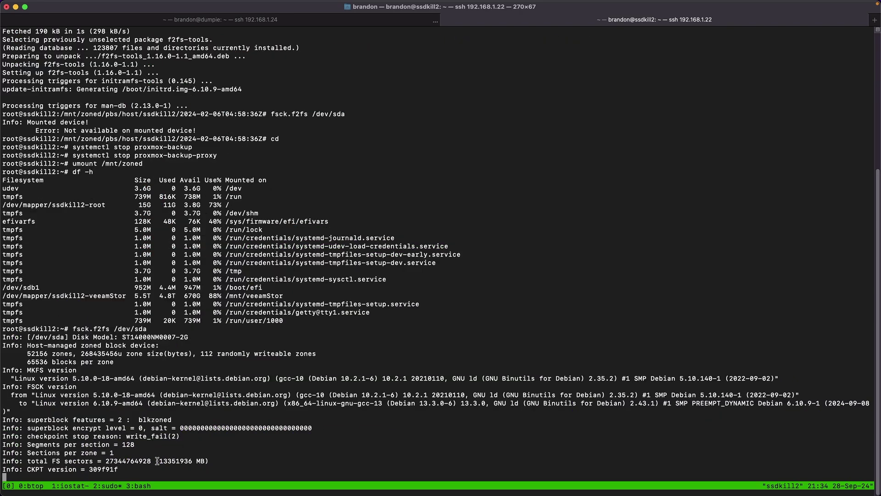
pyautogui.moveTo(180, 468); pyautogui.dragTo(94, 270)
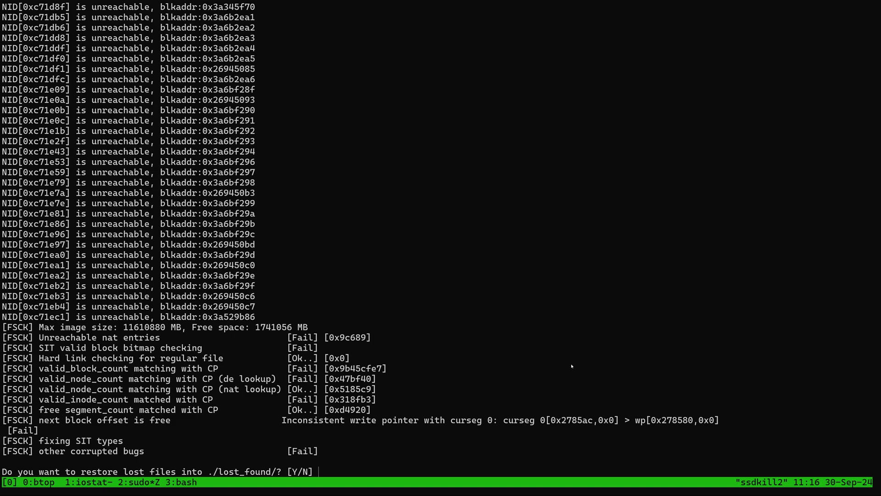
pyautogui.moveTo(377, 400); pyautogui.dragTo(356, 471)
# - Answer y to restore lost files into ./lost_found/
pyautogui.write('y')
pyautogui.press('Return')
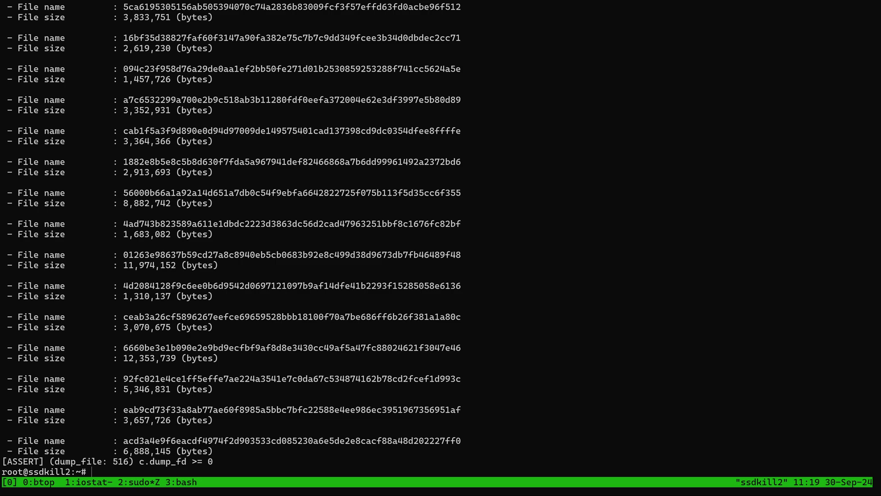
# - Remount with sudo mount -a, confirm with df -h, and head into /mnt/zoned
pyautogui.write('sudo mount -a')
pyautogui.press('Return')
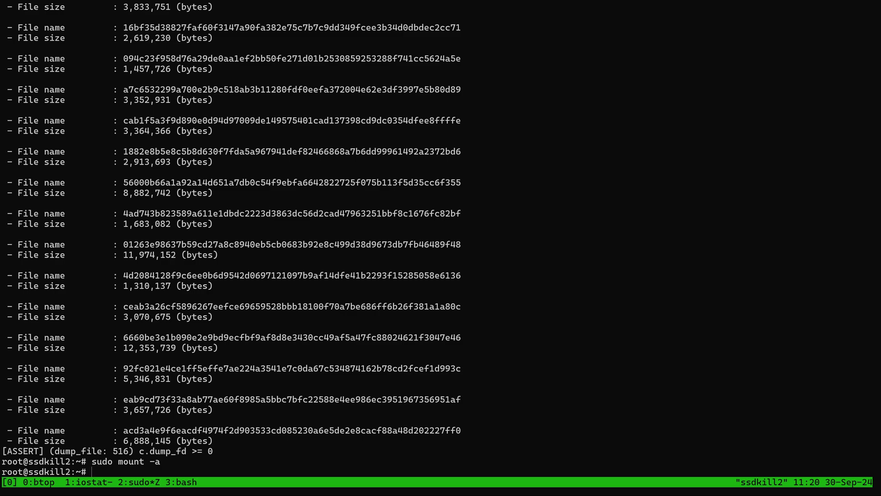
pyautogui.write('df -h')
pyautogui.press('Return')
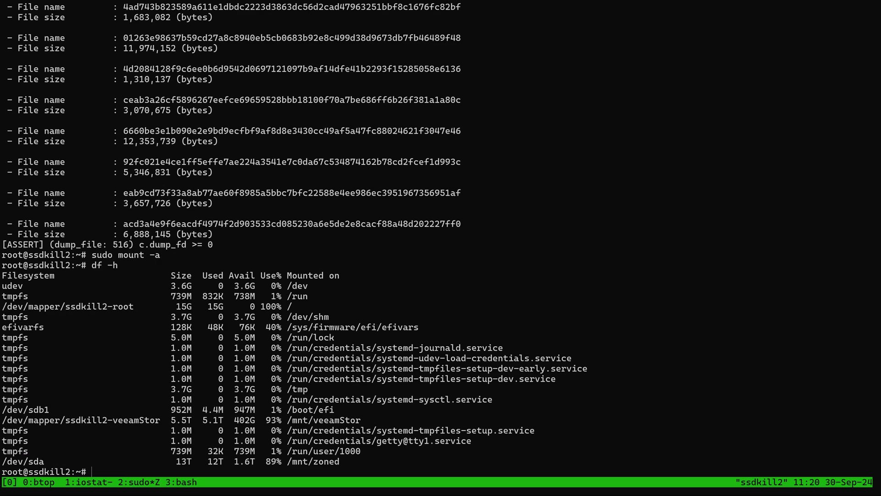
pyautogui.write('cd /mnt/zo')
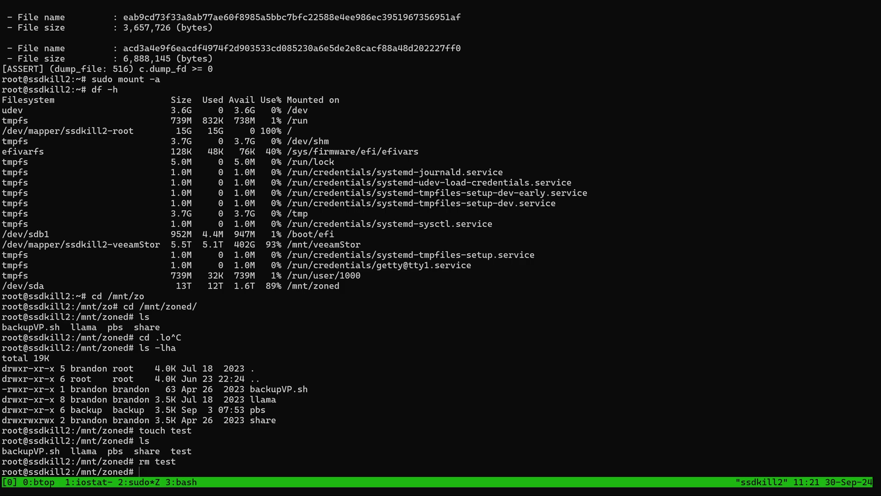
# - Highlight the /dev/mapper/ssdkill2-root row showing the root filesystem at 100%
pyautogui.write('power')
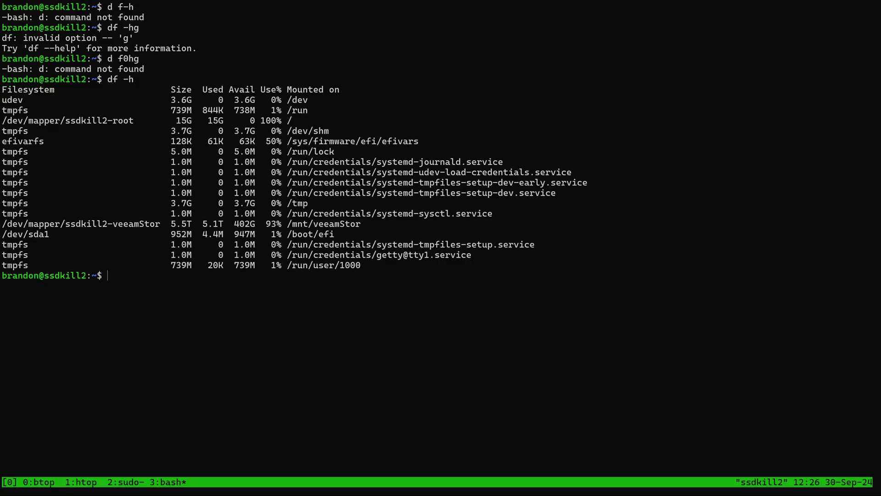
pyautogui.moveTo(316, 121); pyautogui.dragTo(428, 121)
pyautogui.click(424, 122)
# - In ncdu, drill down from the root into /var/log/proxmox-backup
pyautogui.moveTo(387, 322); pyautogui.dragTo(142, 151)
pyautogui.hotkey('ctrl', 'b')
pyautogui.press('2')
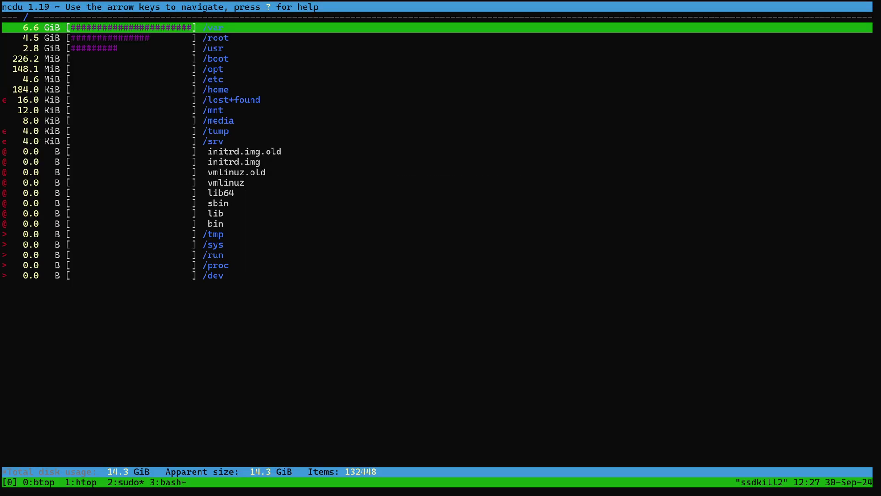
pyautogui.press('Down')
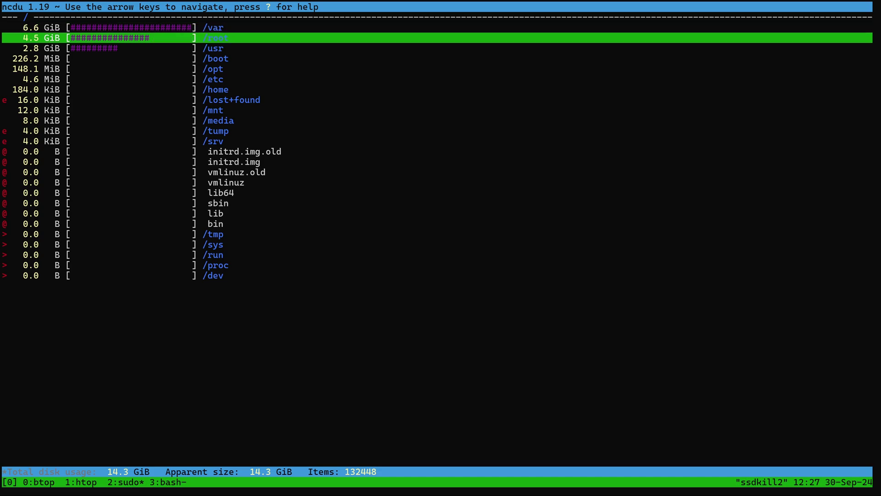
pyautogui.press('Down')
pyautogui.press('Up')
pyautogui.press('Up')
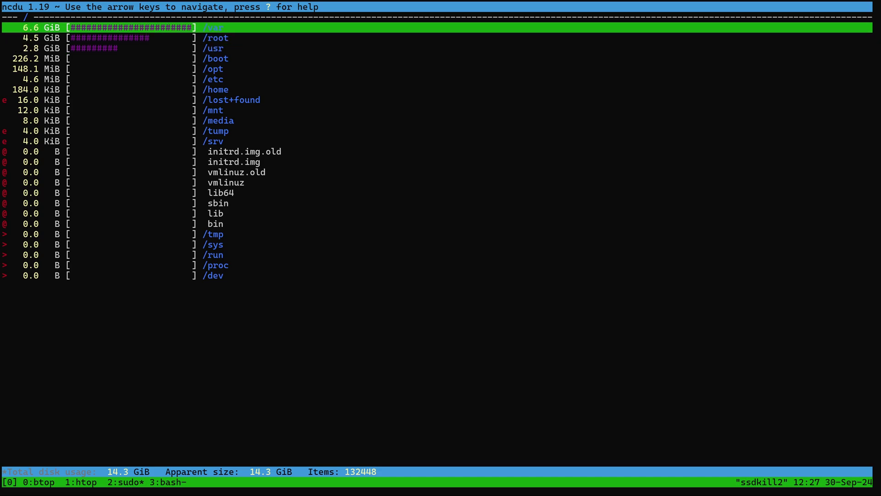
pyautogui.press('Return')
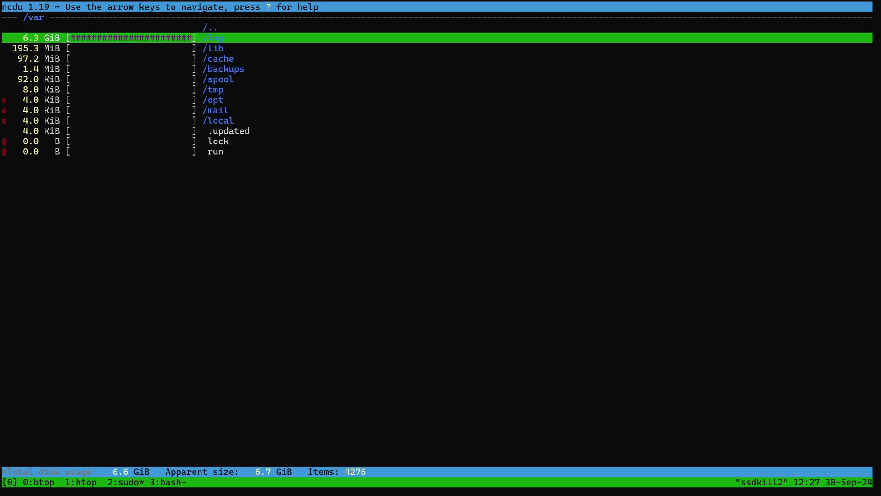
pyautogui.press('Return')
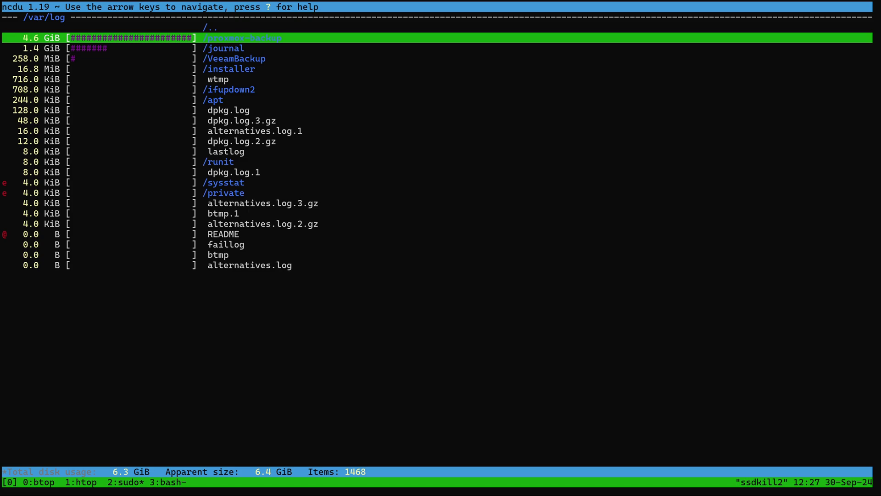
pyautogui.press('Return')
pyautogui.press('Return')
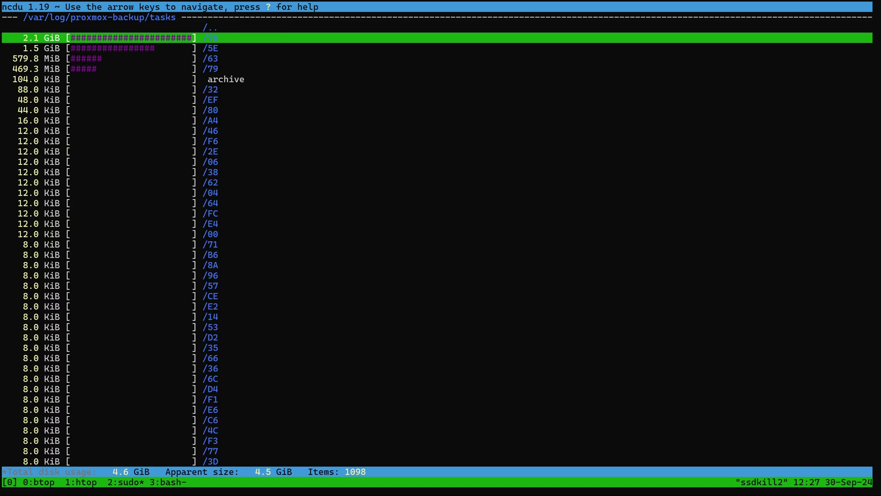
# - Inspect the task logs, then delete the whole tasks folder without future confirmations
pyautogui.press('Down')
pyautogui.press('Down')
pyautogui.press('Down')
pyautogui.press('Down')
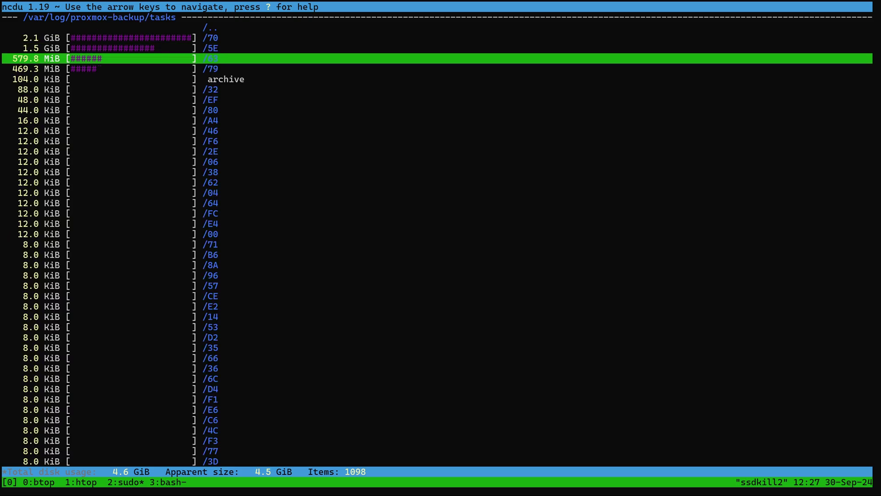
pyautogui.press('Up')
pyautogui.press('Up')
pyautogui.press('Up')
pyautogui.press('Up')
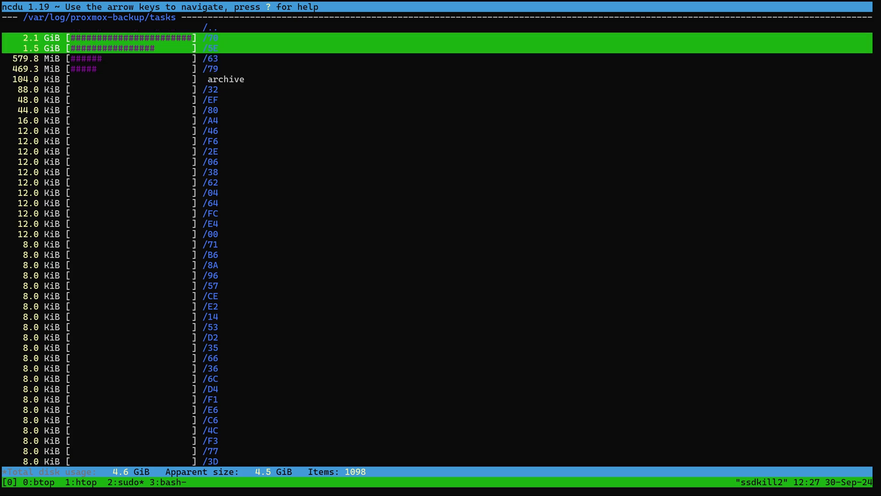
pyautogui.press('Return')
pyautogui.press('Down')
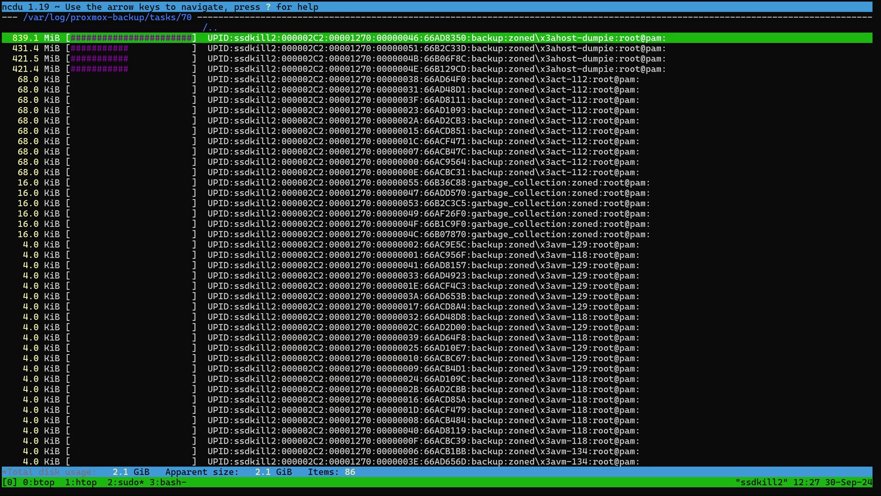
pyautogui.press('Left')
pyautogui.press('Left')
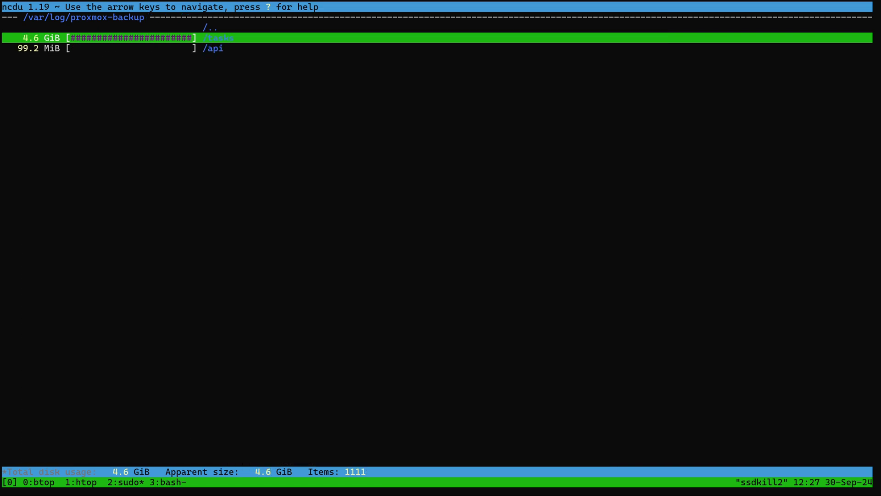
pyautogui.press('Right')
pyautogui.press('Left')
pyautogui.press('d')
pyautogui.press('Left')
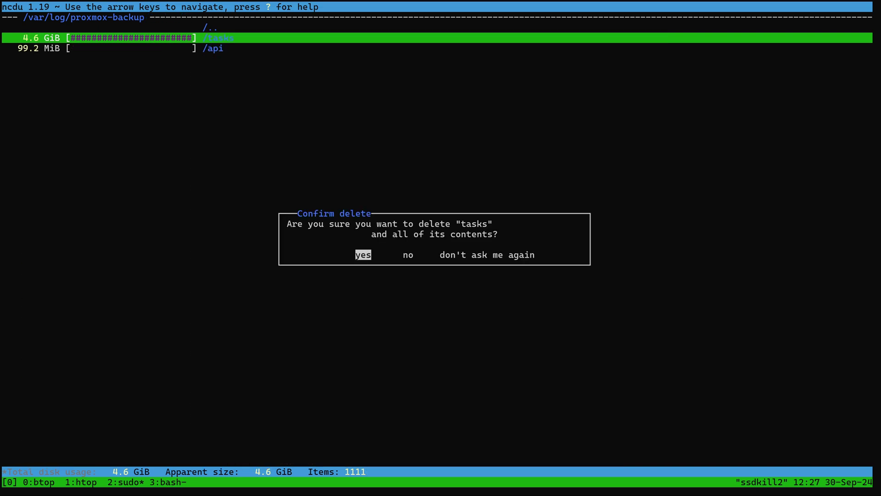
pyautogui.press('Right')
pyautogui.press('Right')
pyautogui.press('Return')
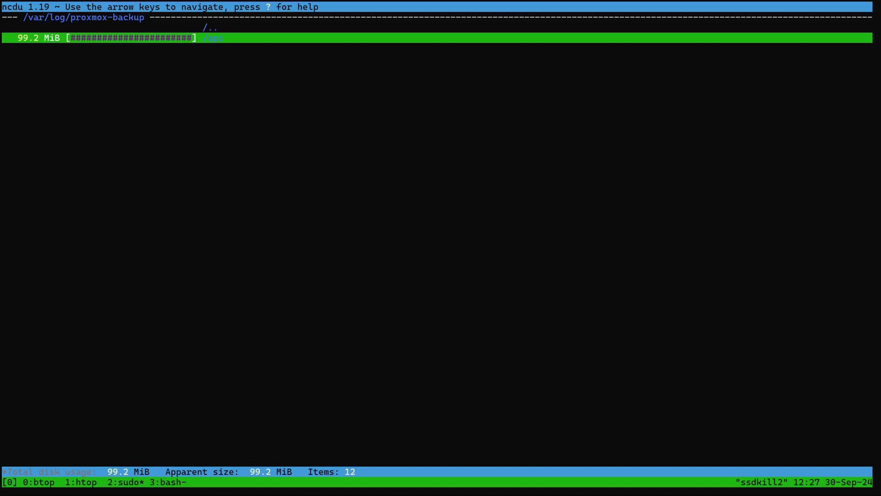
# - Quit ncdu and check df -h, highlighting the root filesystem's free space and usage
pyautogui.write('qdf -h')
pyautogui.press('Return')
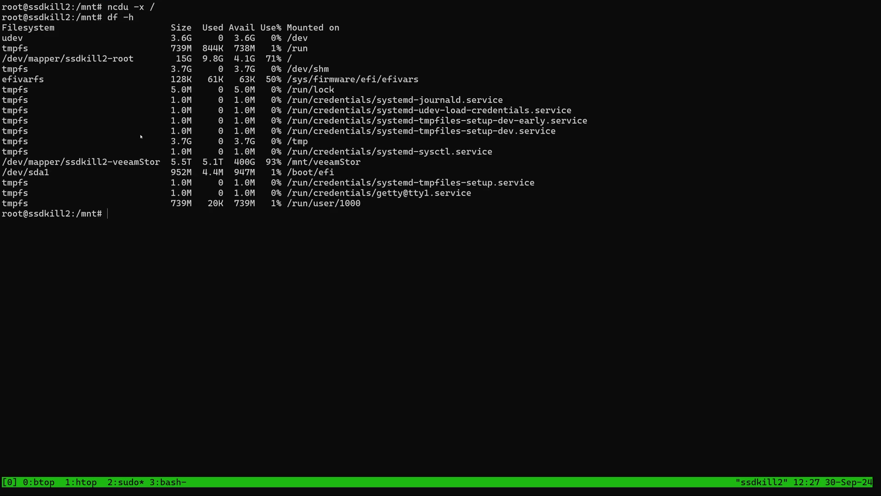
pyautogui.moveTo(224, 59); pyautogui.dragTo(323, 60)
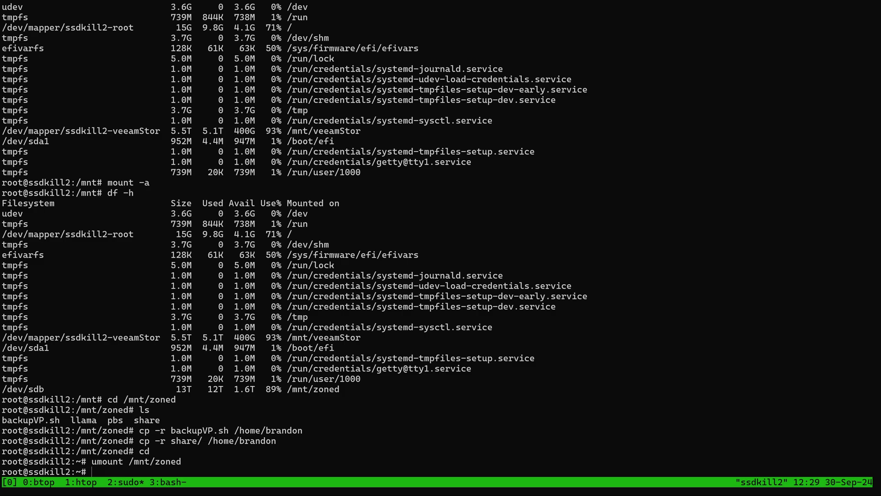
# - Highlight the two copy commands in the terminal history
pyautogui.moveTo(72, 430); pyautogui.dragTo(324, 441)
pyautogui.click(174, 433)
pyautogui.moveTo(140, 432); pyautogui.dragTo(35, 462)
# - Try formatting /dev/sdb with mkfs.f2fs, then rerun it forced with -f
pyautogui.write('mkfs.f2fs /dev')
pyautogui.hotkey('ctrl', 'b')
pyautogui.write('zsb')
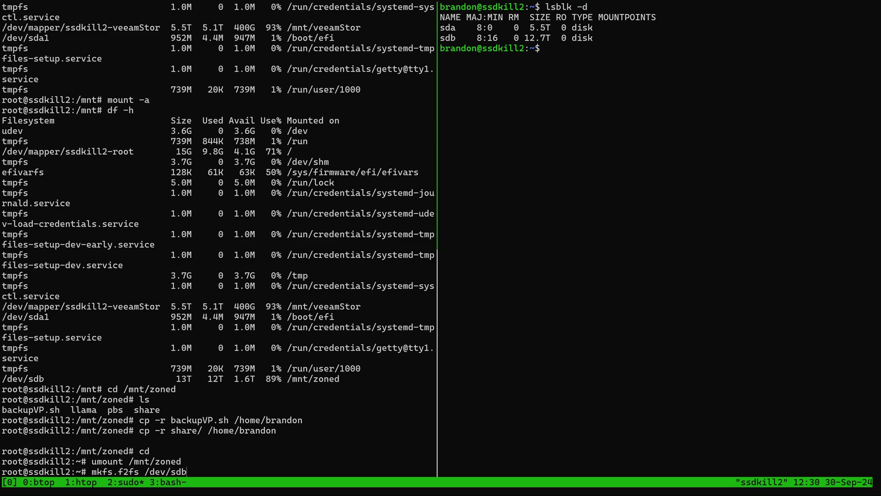
pyautogui.press('Return')
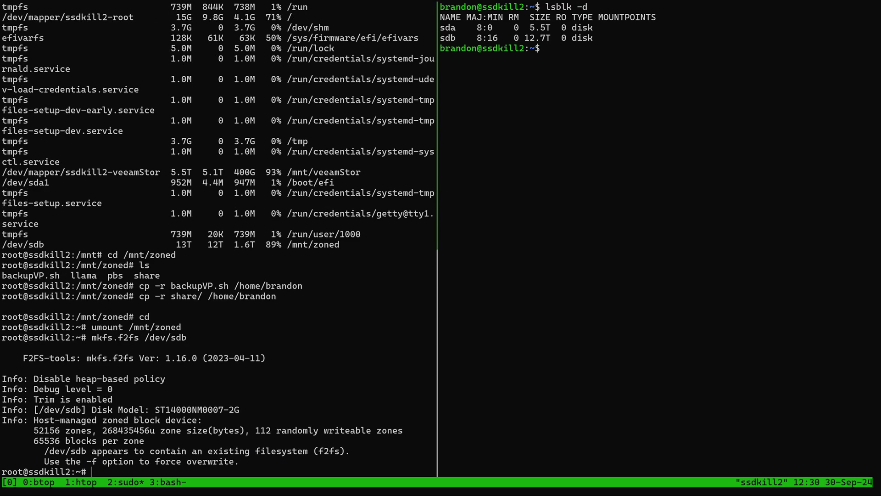
pyautogui.press('Up')
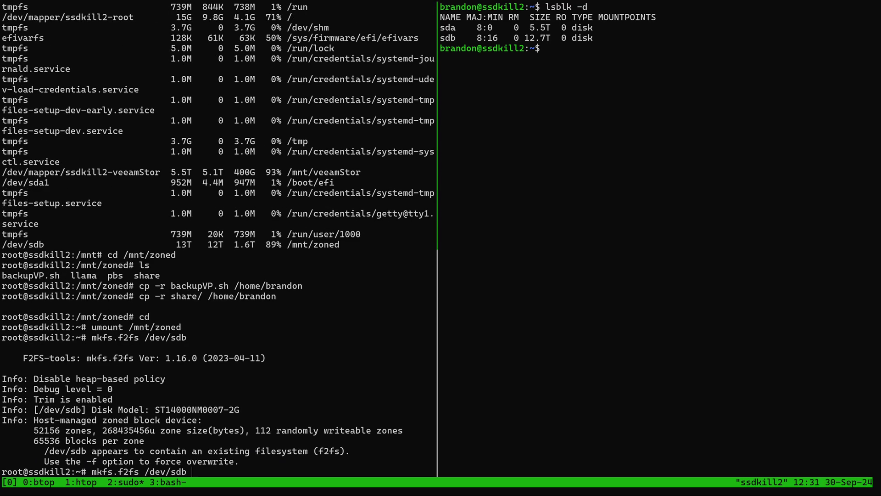
pyautogui.write('-f')
pyautogui.press('Return')
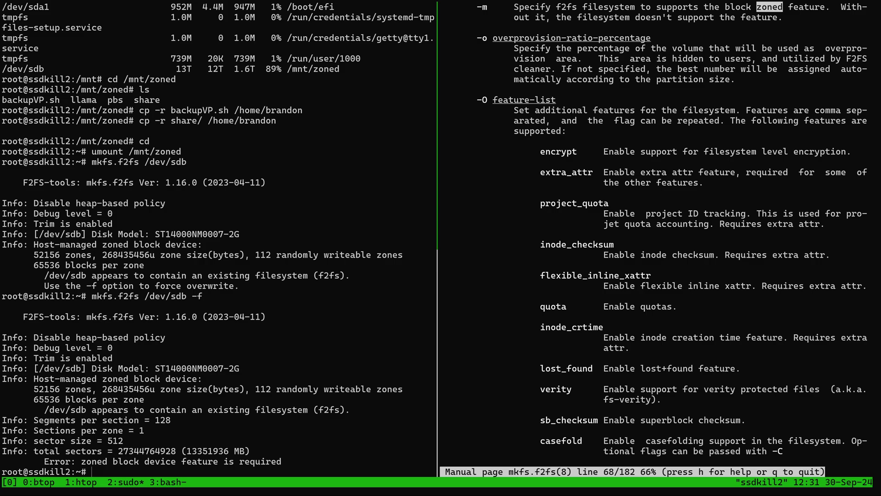
pyautogui.press('Up')
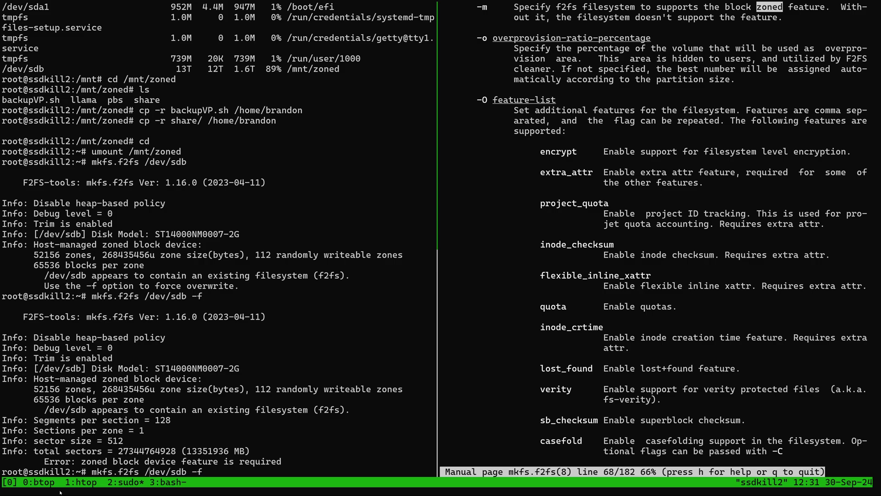
# - After reviewing the zoned-feature error, reformat /dev/sdb with mkfs.f2fs -fm
pyautogui.moveTo(52, 466); pyautogui.dragTo(292, 465)
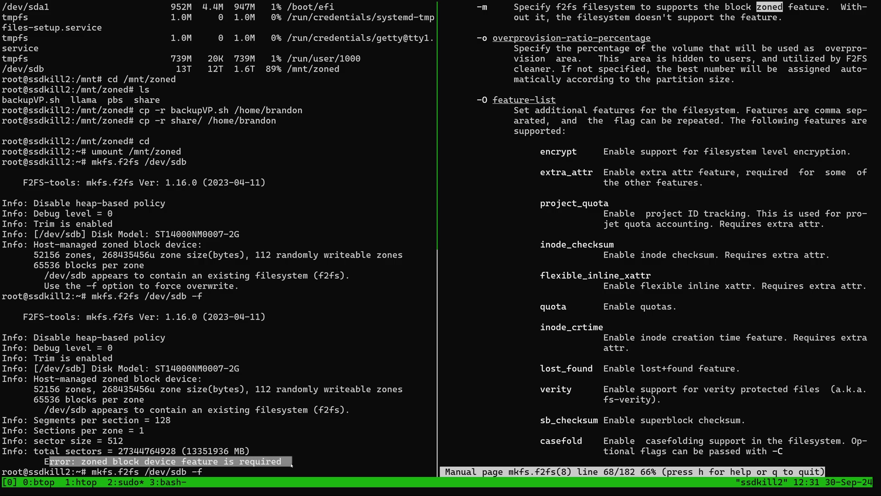
pyautogui.moveTo(292, 465); pyautogui.dragTo(212, 440)
pyautogui.hotkey('ctrl', 'c')
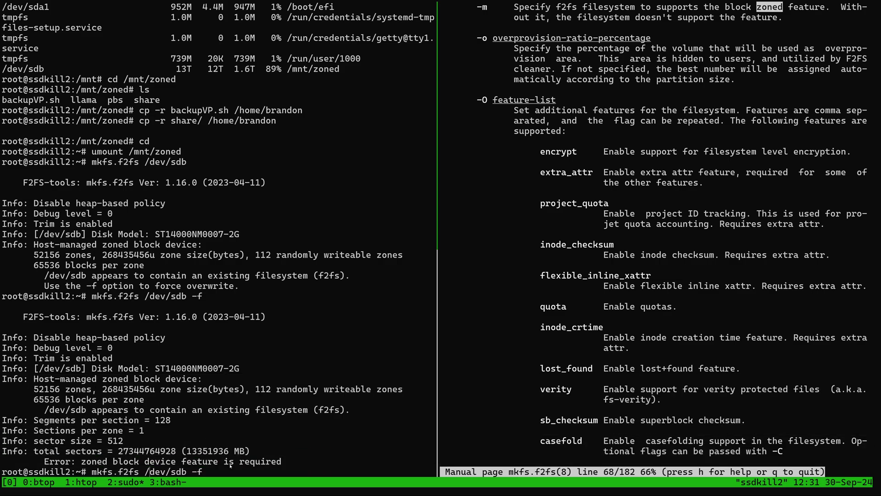
pyautogui.write('m')
pyautogui.press('Return')
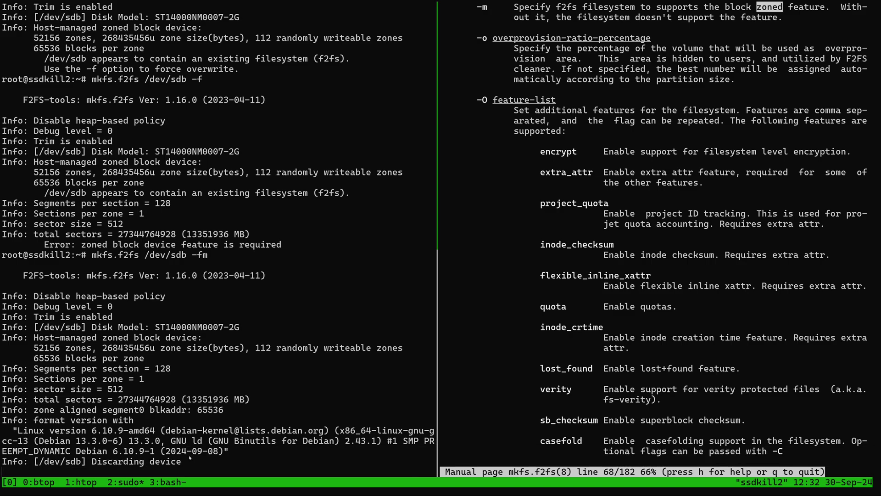
pyautogui.moveTo(190, 458); pyautogui.dragTo(69, 459)
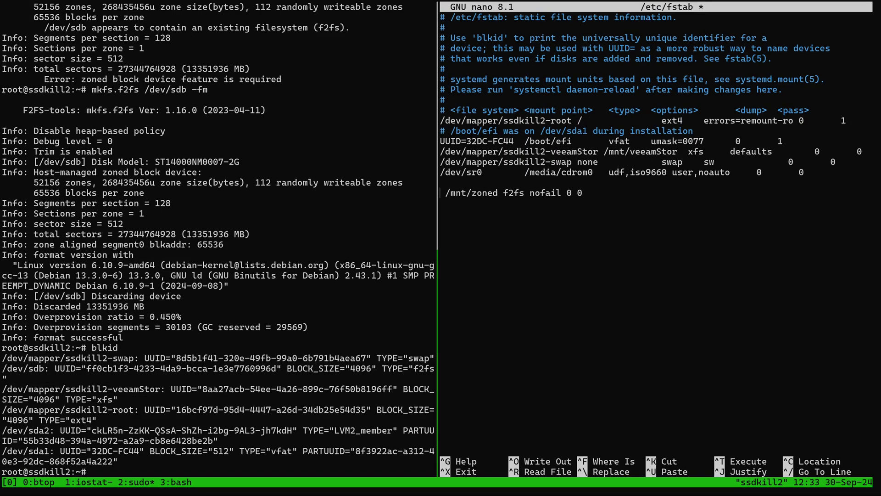
# - Paste the /dev/sdb UUID into the /mnt/zoned f2fs nofail fstab line and check it
pyautogui.hotkey('ctrl', 'v')
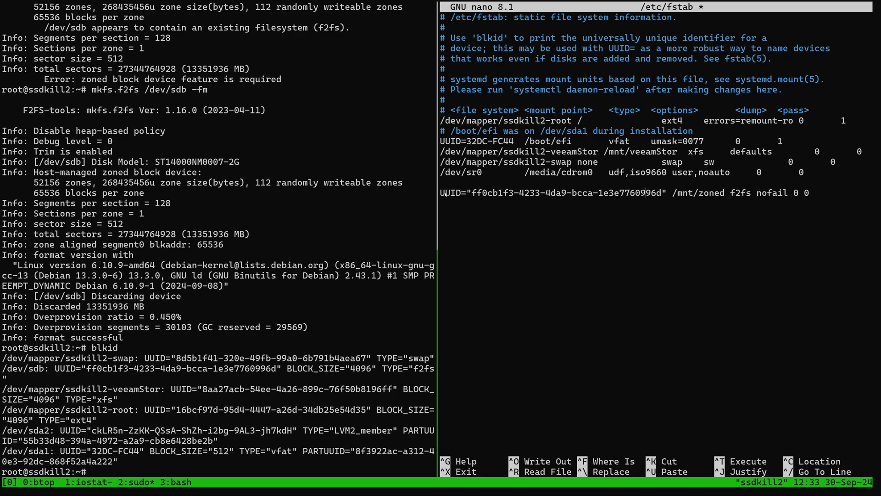
pyautogui.moveTo(447, 194); pyautogui.dragTo(656, 192)
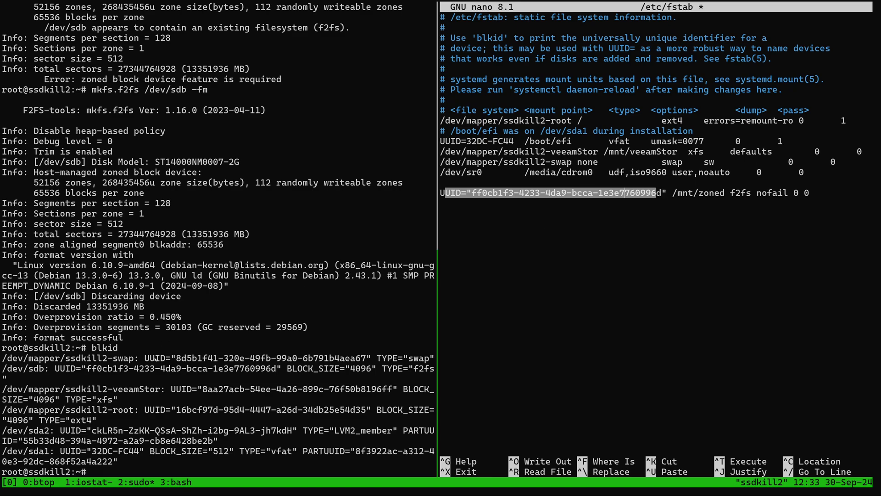
pyautogui.moveTo(673, 194); pyautogui.dragTo(728, 193)
pyautogui.doubleClick(740, 193)
pyautogui.doubleClick(772, 193)
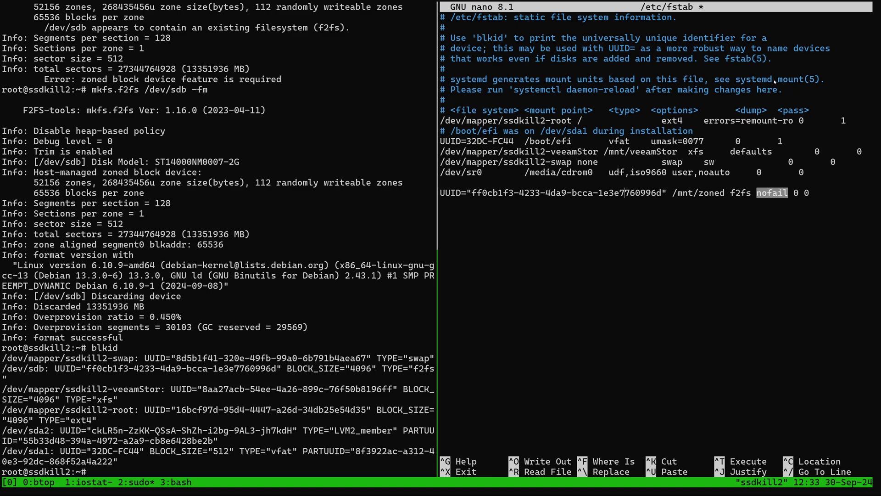
pyautogui.moveTo(753, 182); pyautogui.dragTo(791, 205)
# - Save /etc/fstab and exit nano
pyautogui.hotkey('ctrl', 'x')
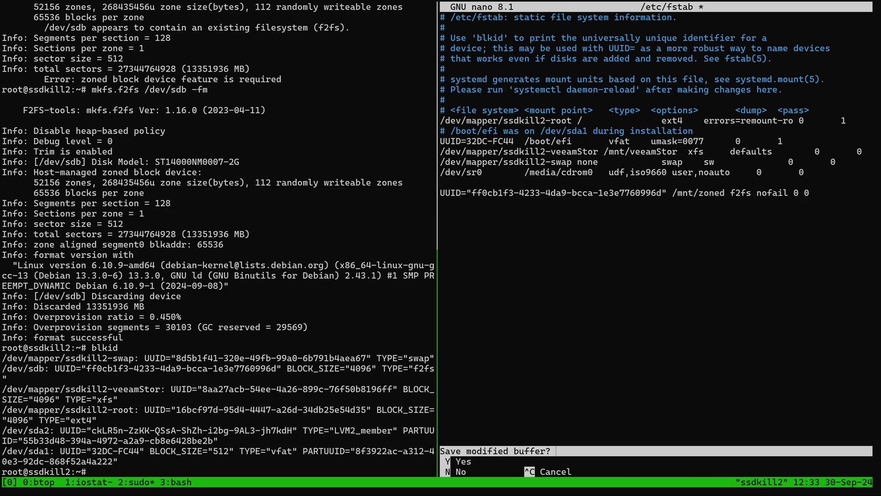
pyautogui.press('y')
pyautogui.press('Return')
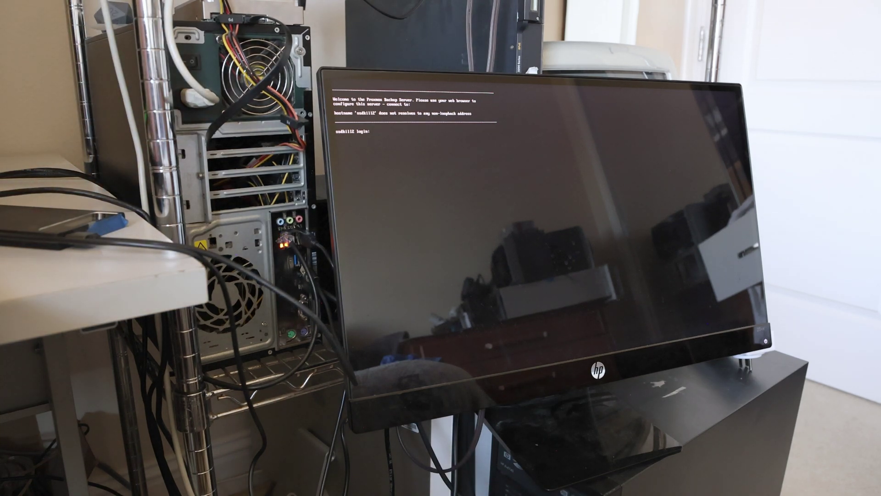
# - Run mount -a in the left root shell and confirm /dev/sdb is on /mnt/zoned with df -h
pyautogui.write('mount')
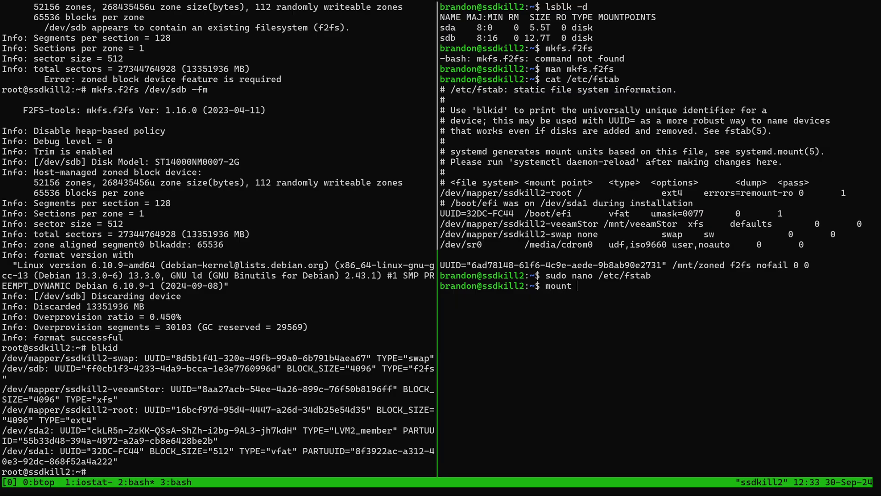
pyautogui.click(92, 471)
pyautogui.write('mount -a')
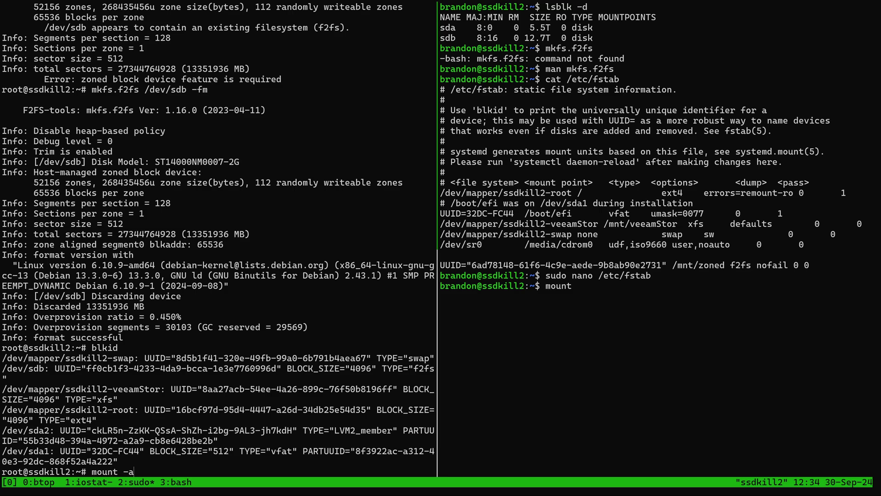
pyautogui.press('Return')
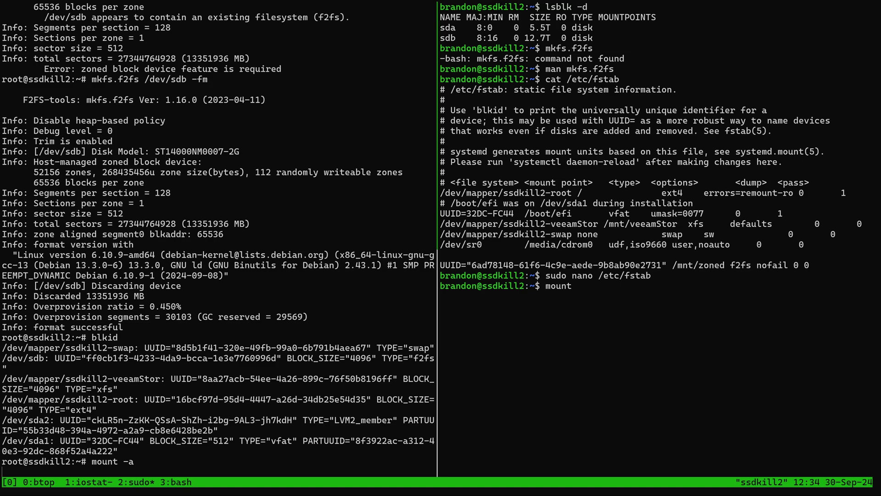
pyautogui.write('df -h')
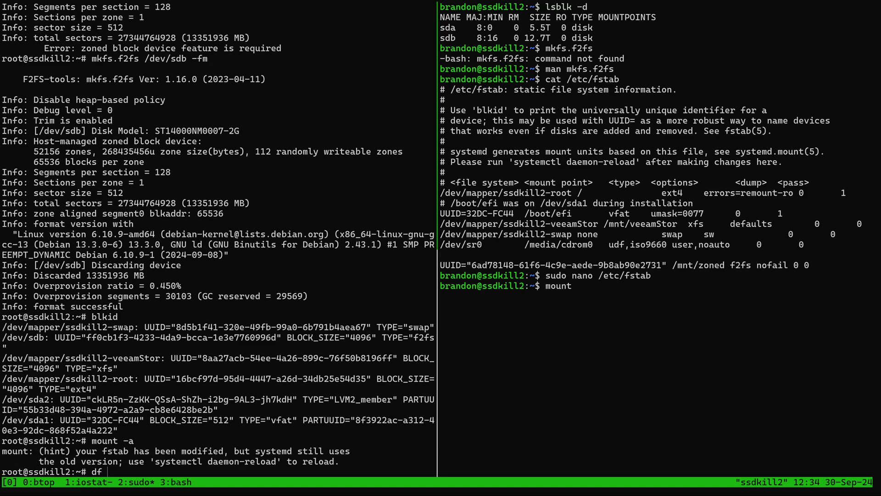
pyautogui.press('Return')
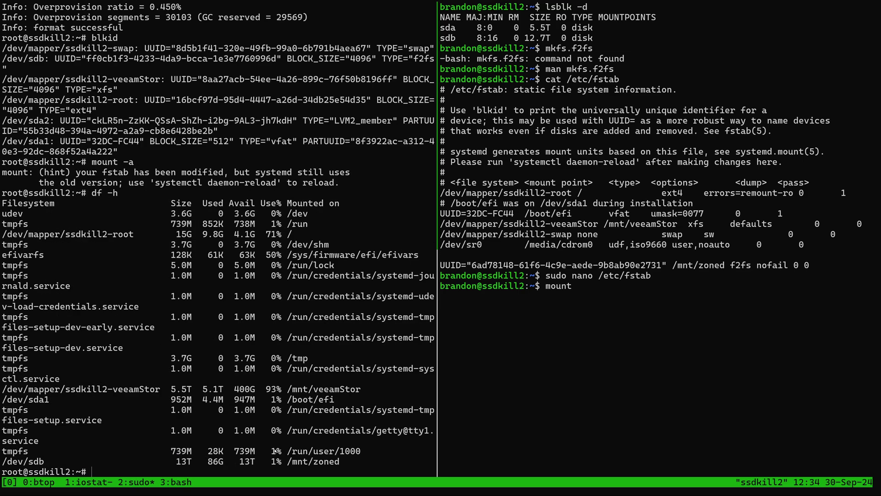
pyautogui.moveTo(144, 461); pyautogui.dragTo(235, 467)
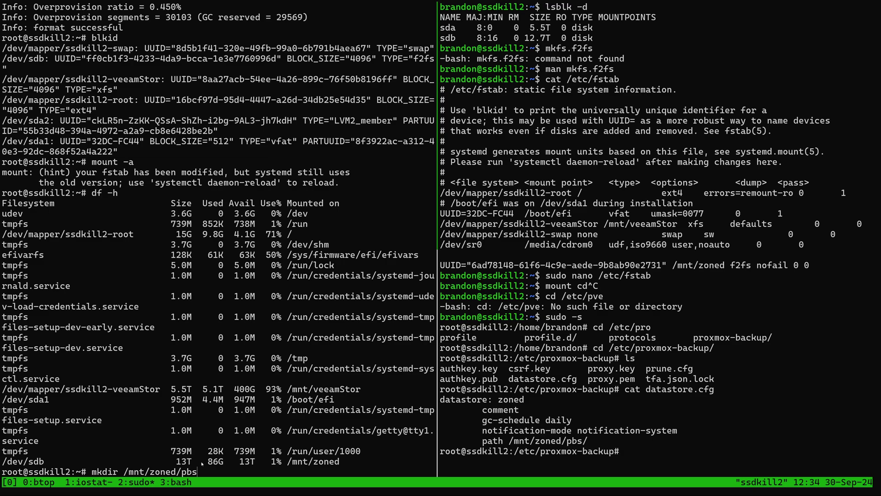
pyautogui.moveTo(202, 463); pyautogui.dragTo(241, 461)
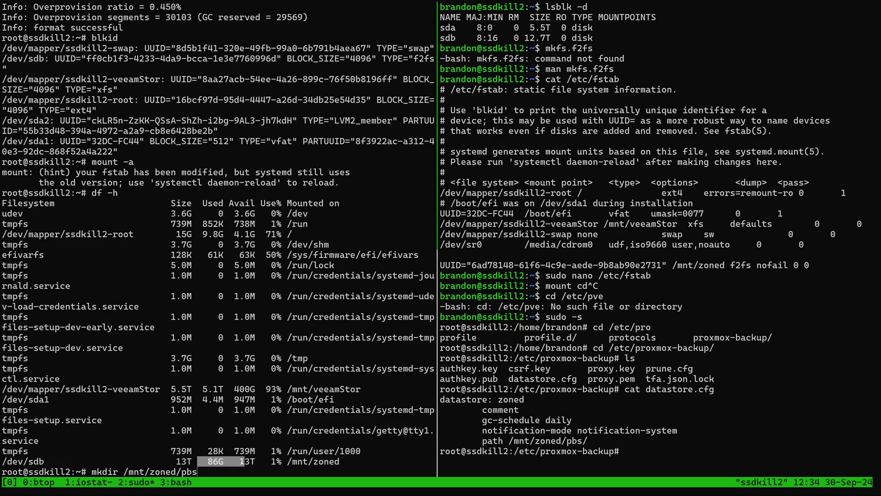
# - Create /mnt/zoned/pbs to match the datastore.cfg path, then reboot the server
pyautogui.moveTo(199, 472); pyautogui.dragTo(82, 472)
pyautogui.moveTo(504, 399); pyautogui.dragTo(577, 445)
pyautogui.moveTo(483, 441); pyautogui.dragTo(571, 444)
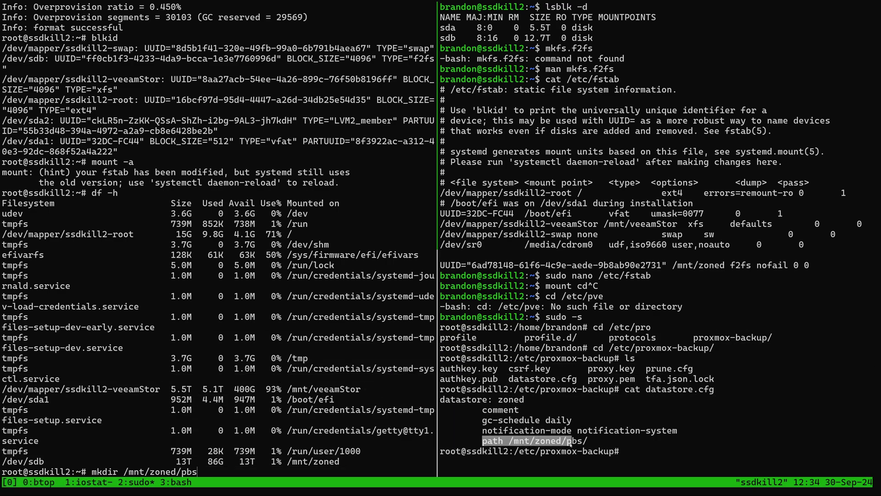
pyautogui.click(250, 430)
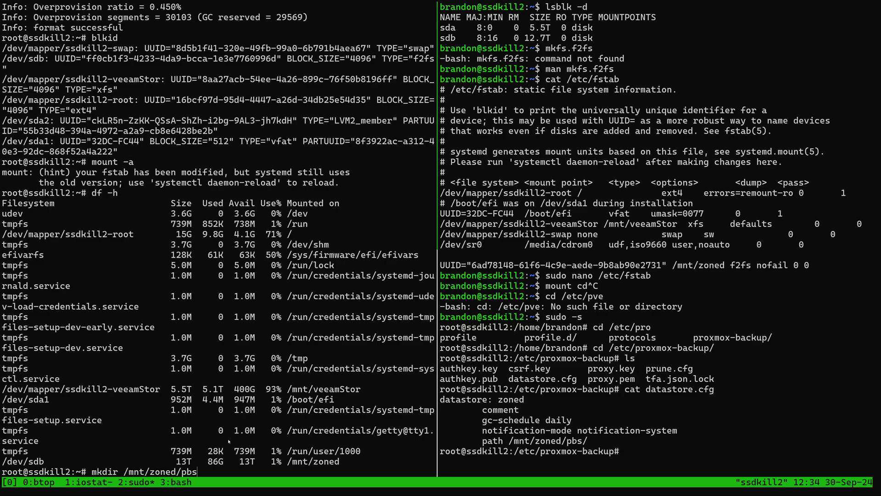
pyautogui.press('Return')
pyautogui.write('rebooty')
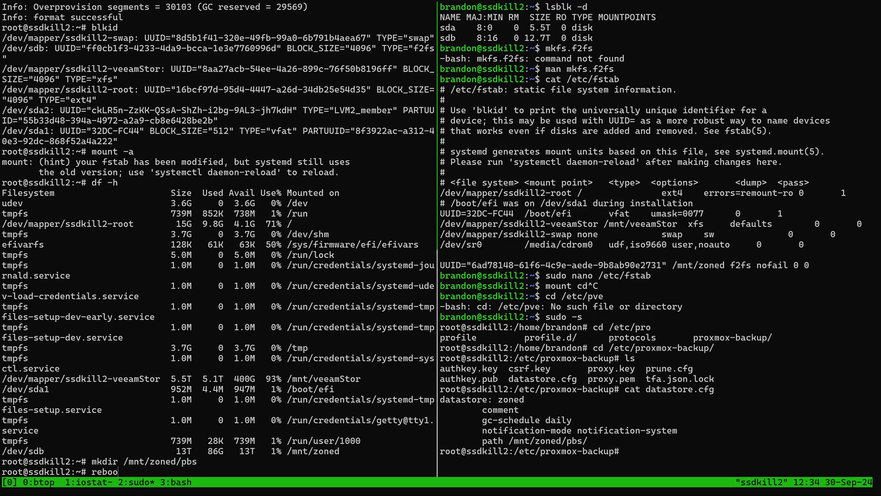
pyautogui.press('Return')
# - Reboot the server, then reconnect over SSH and log in with the account password
pyautogui.write('reboot')
pyautogui.press('Return')
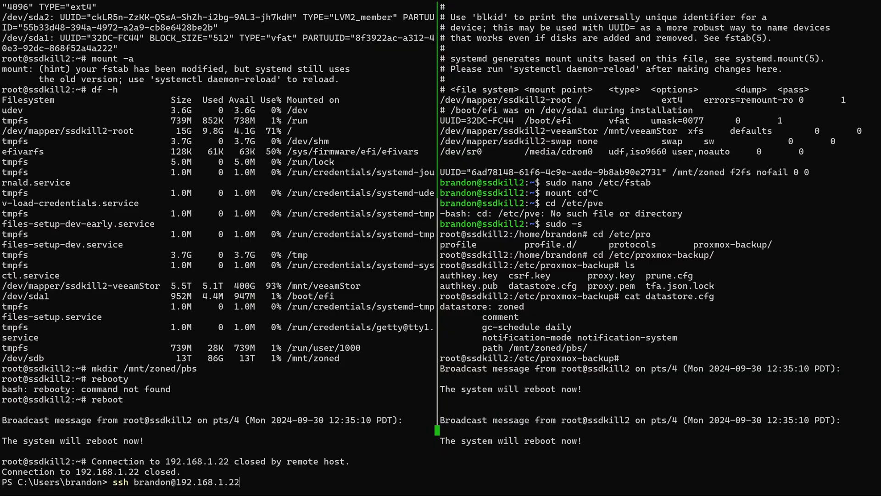
pyautogui.press('Return')
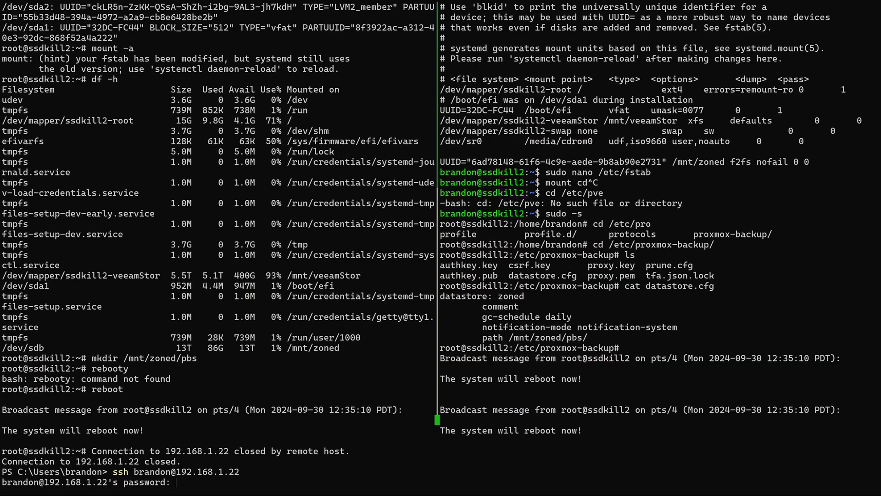
pyautogui.press('Return')
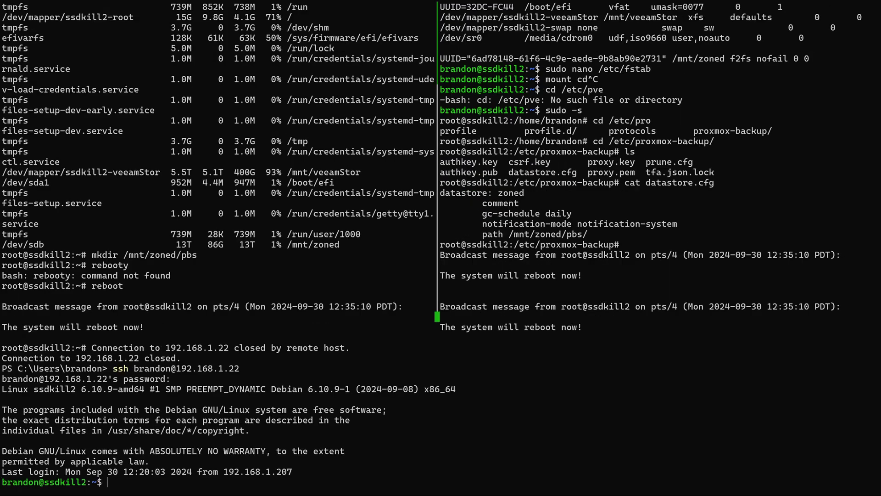
# - Run df -h and confirm /dev/sda is mounted at /mnt/zoned with 13T
pyautogui.write('df -h')
pyautogui.press('Return')
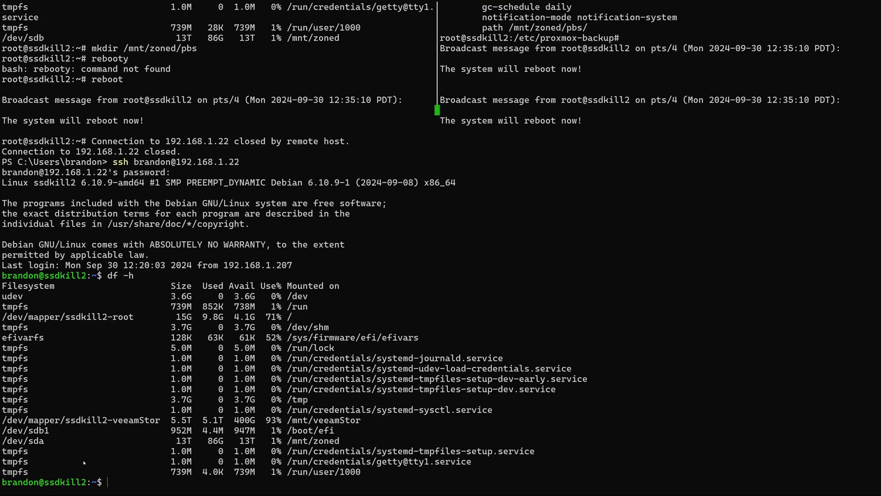
pyautogui.moveTo(334, 442); pyautogui.dragTo(3, 441)
pyautogui.click(27, 441)
pyautogui.hotkey('alt', 'Tab')
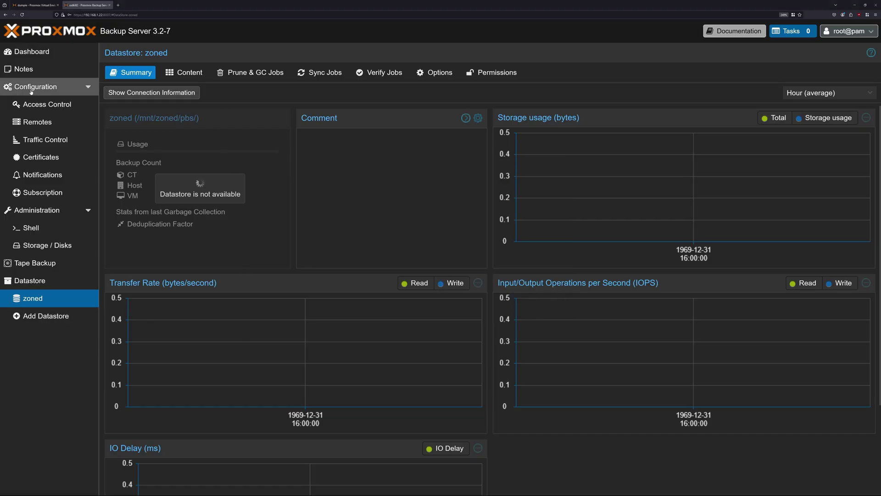
# - Remove the 'zoned' datastore from Options, keeping its data, and check it no longer exists
pyautogui.click(32, 51)
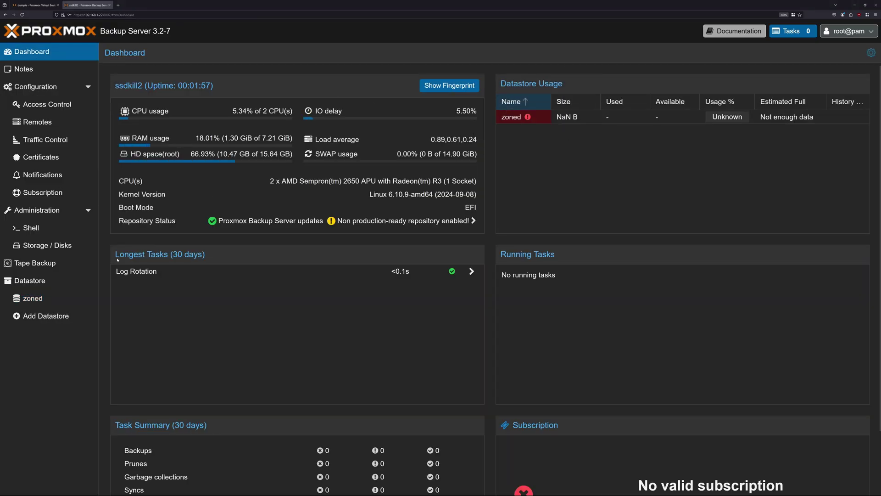
pyautogui.click(28, 299)
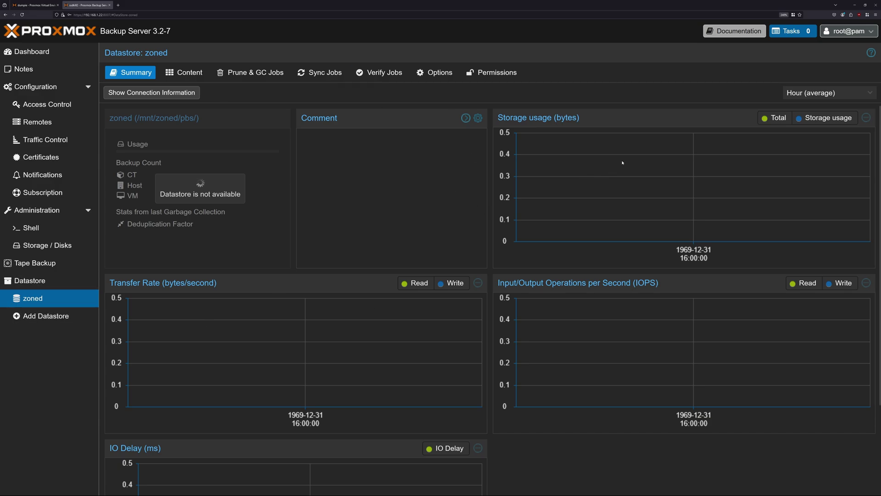
pyautogui.click(449, 75)
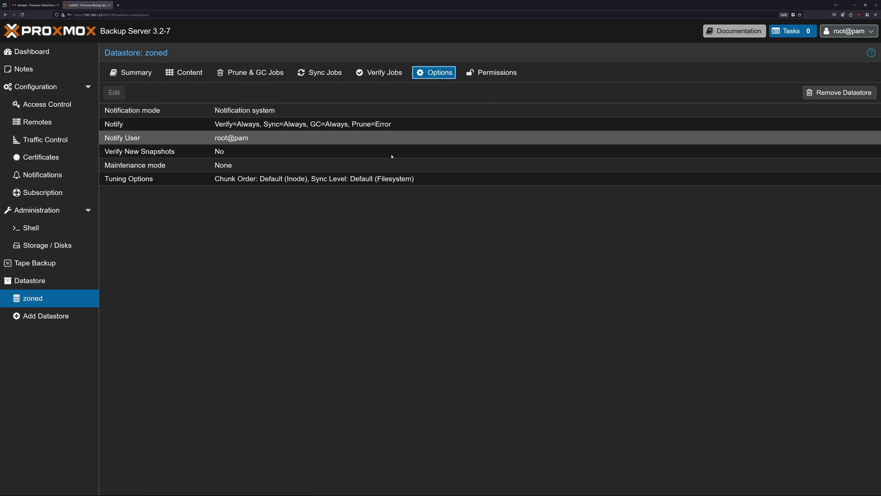
pyautogui.click(826, 93)
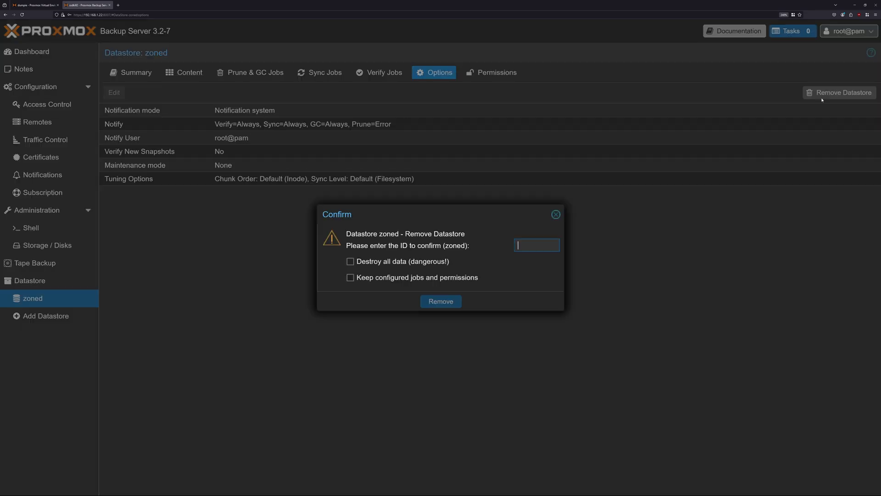
pyautogui.write('zoned')
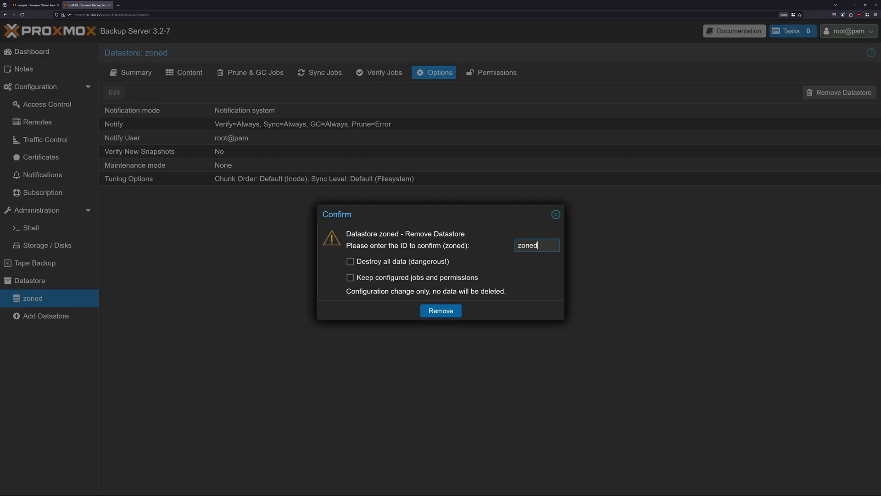
pyautogui.click(449, 311)
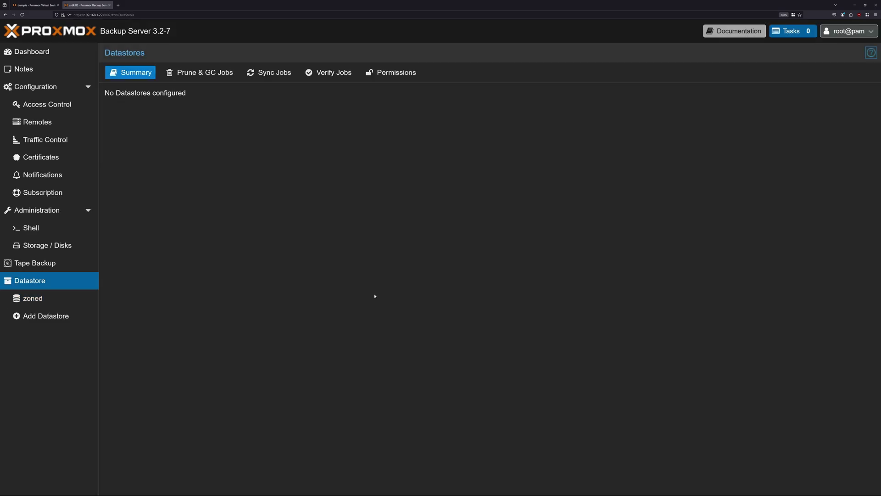
pyautogui.click(46, 284)
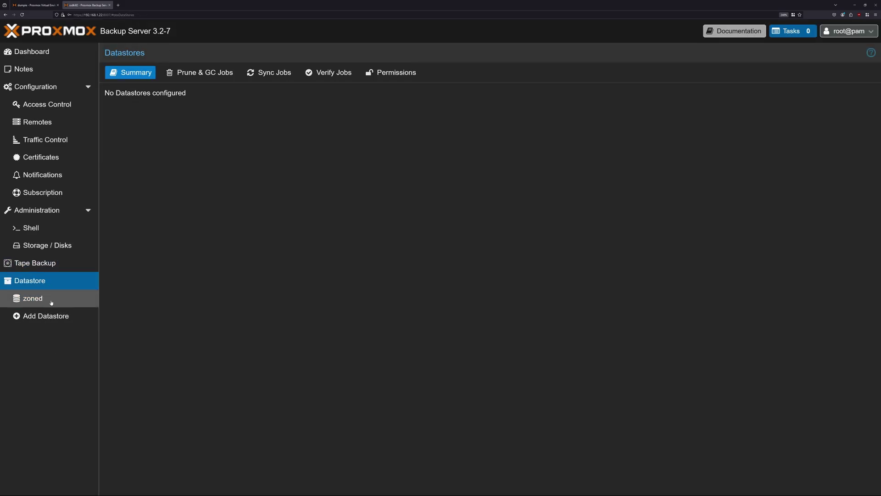
pyautogui.click(51, 300)
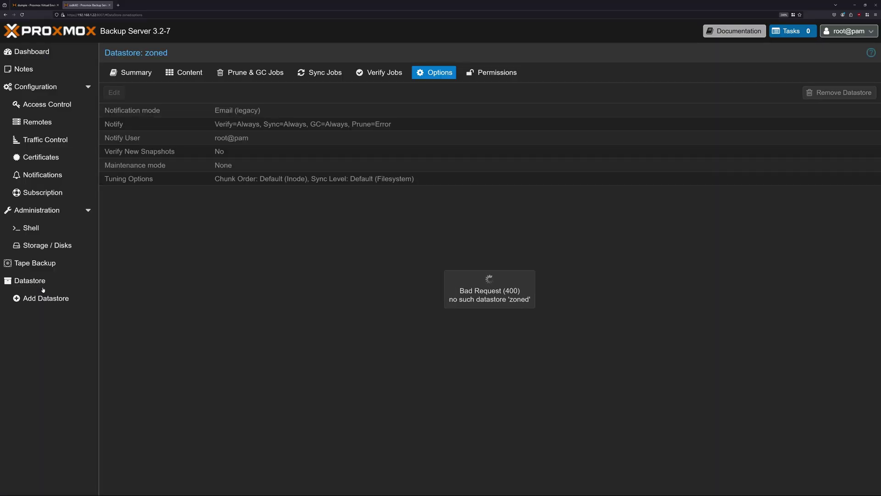
# - Add datastore 'zoned' with backing path /mnt/zoned/pbs and check its 14.00 TB usage summary
pyautogui.click(54, 299)
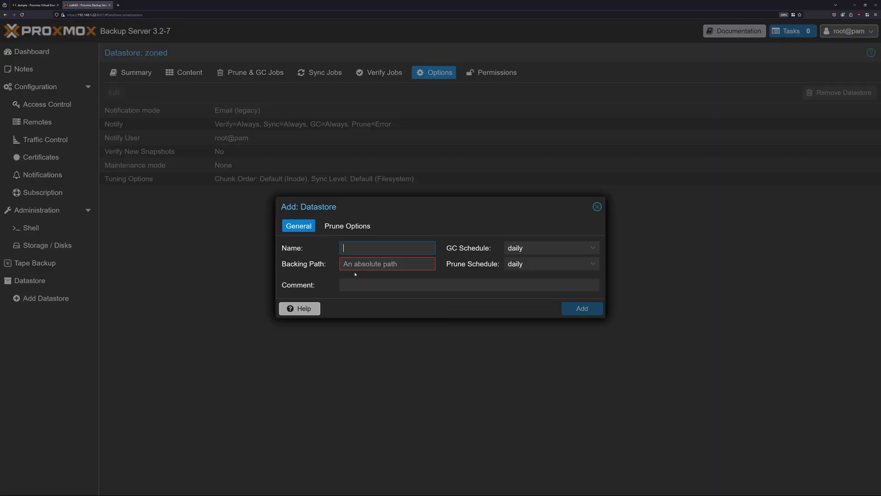
pyautogui.write('zoned')
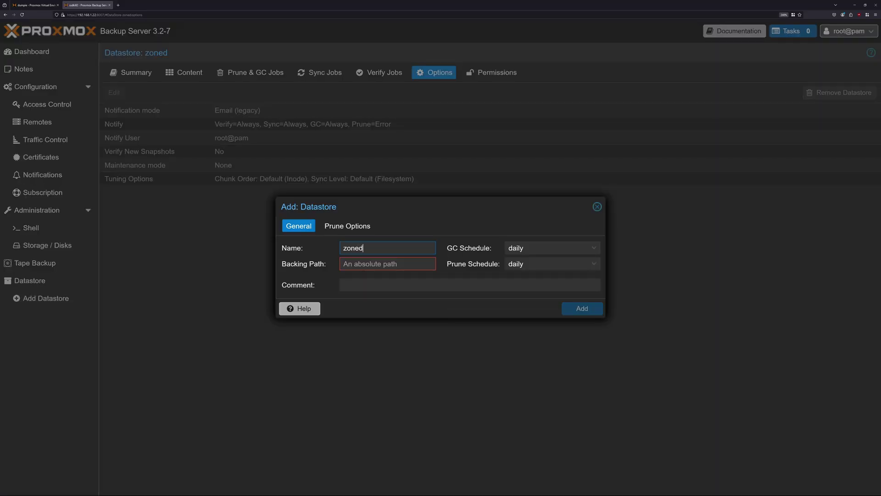
pyautogui.click(344, 264)
pyautogui.write('/')
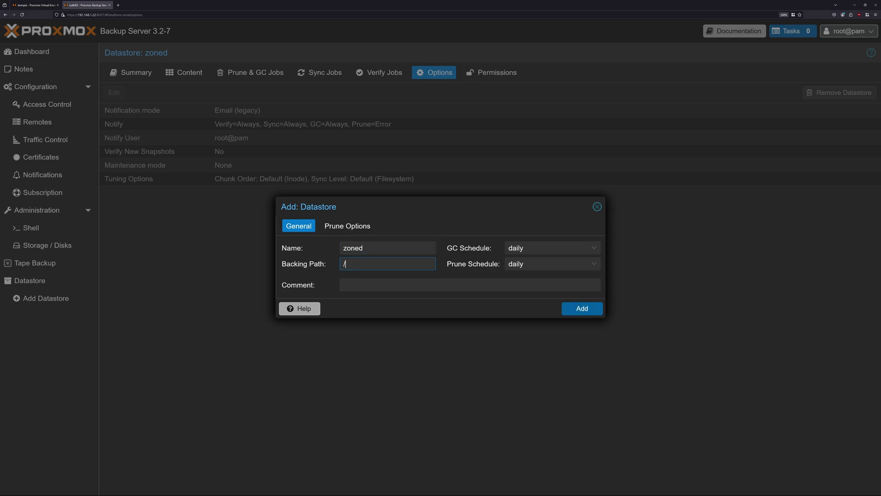
pyautogui.write('mnt/zoned/pbs')
pyautogui.click(597, 308)
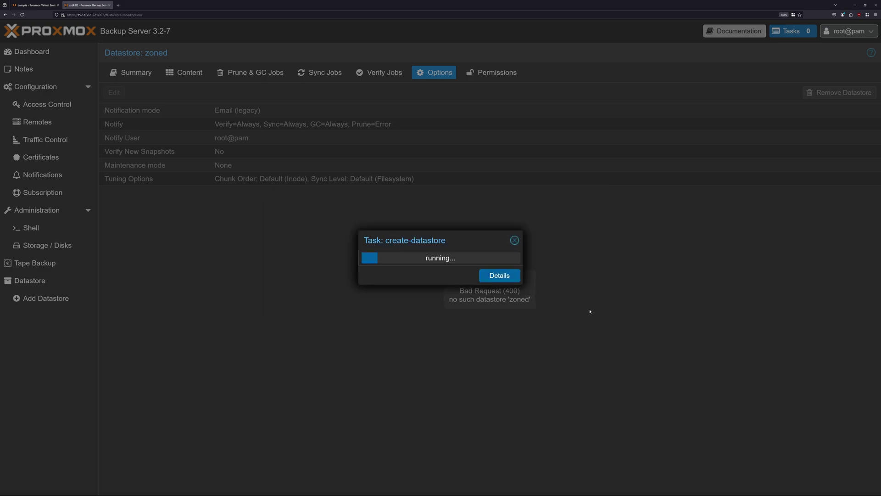
pyautogui.click(505, 277)
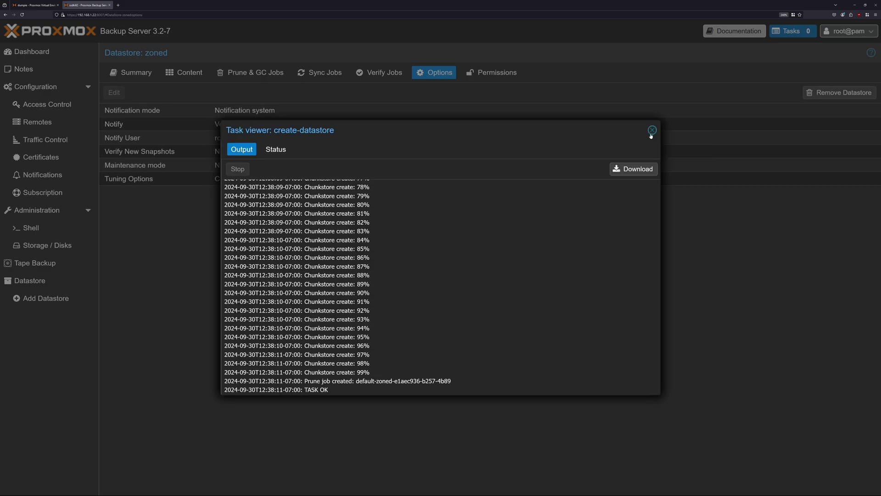
pyautogui.click(652, 131)
pyautogui.click(134, 73)
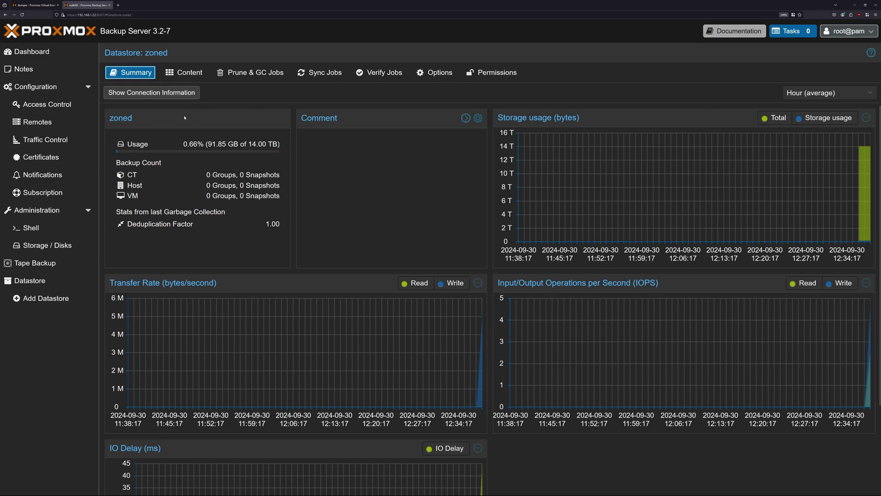
pyautogui.hotkey('ctrl', 'shift', 'Tab')
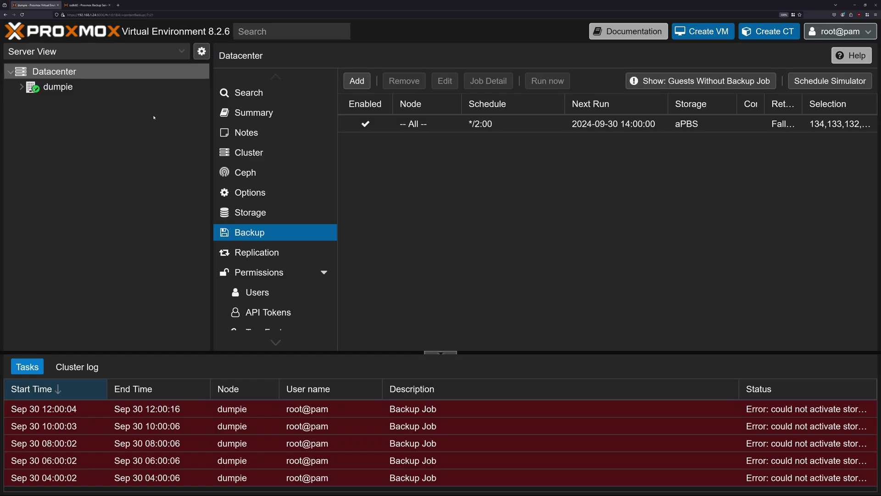
# - Run the datacenter backup job now and follow its task log as VM 112 and 118 back up
pyautogui.click(477, 123)
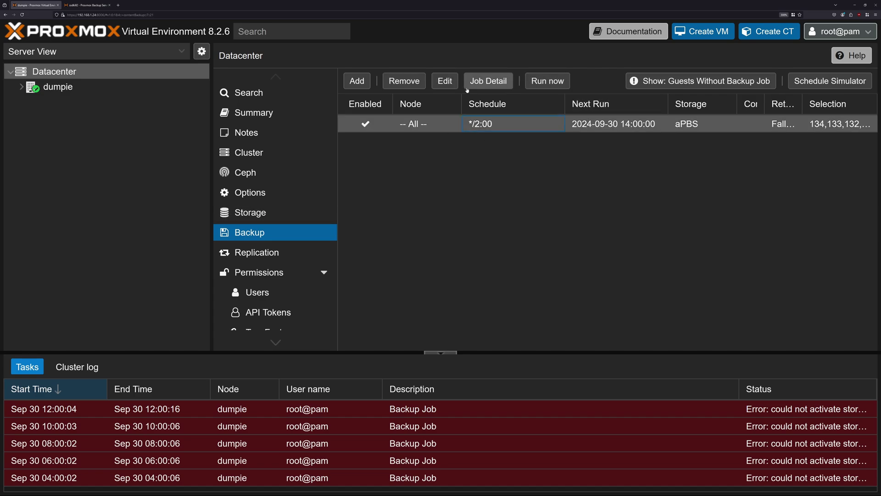
pyautogui.click(540, 81)
pyautogui.click(421, 291)
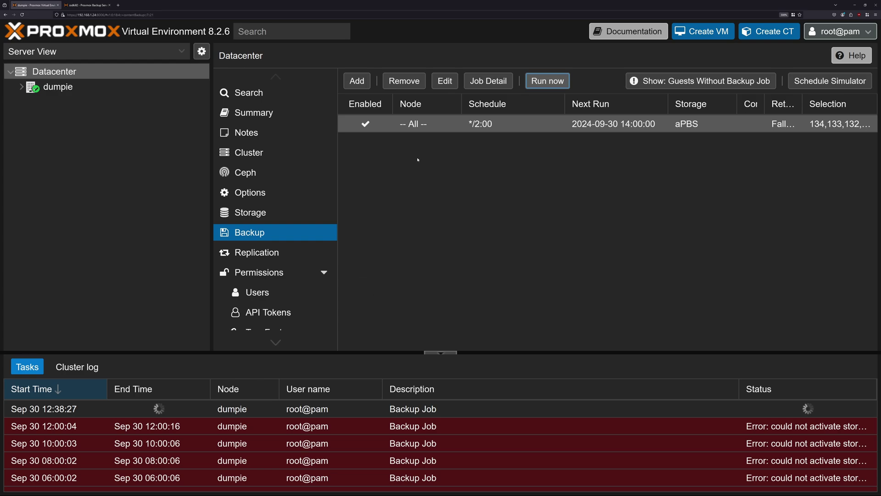
pyautogui.click(568, 410)
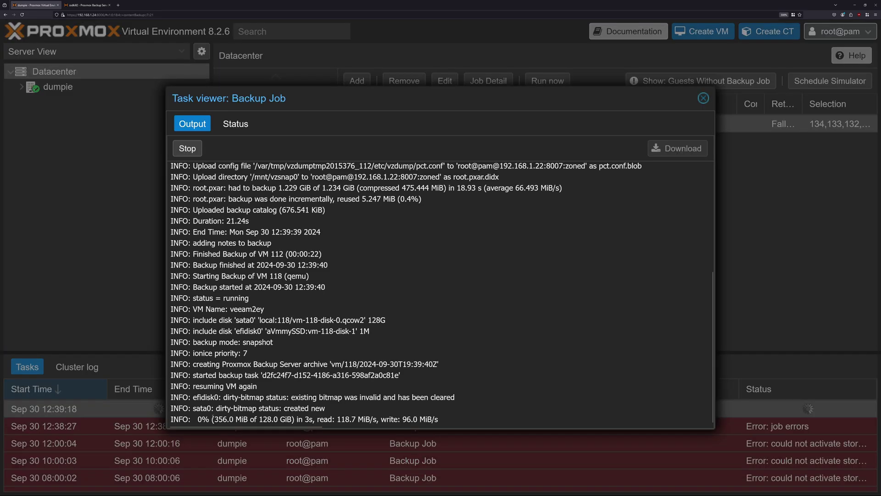
pyautogui.moveTo(188, 415); pyautogui.dragTo(351, 375)
pyautogui.moveTo(214, 210); pyautogui.dragTo(171, 163)
pyautogui.moveTo(360, 429); pyautogui.dragTo(360, 429)
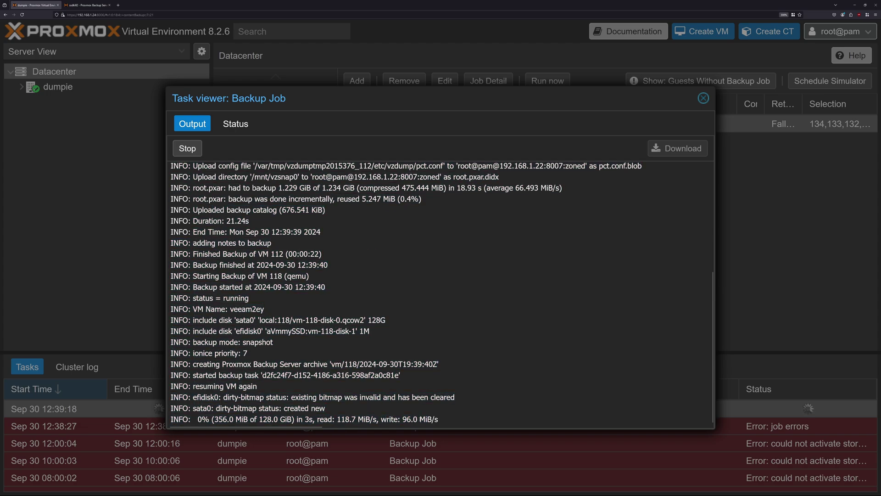